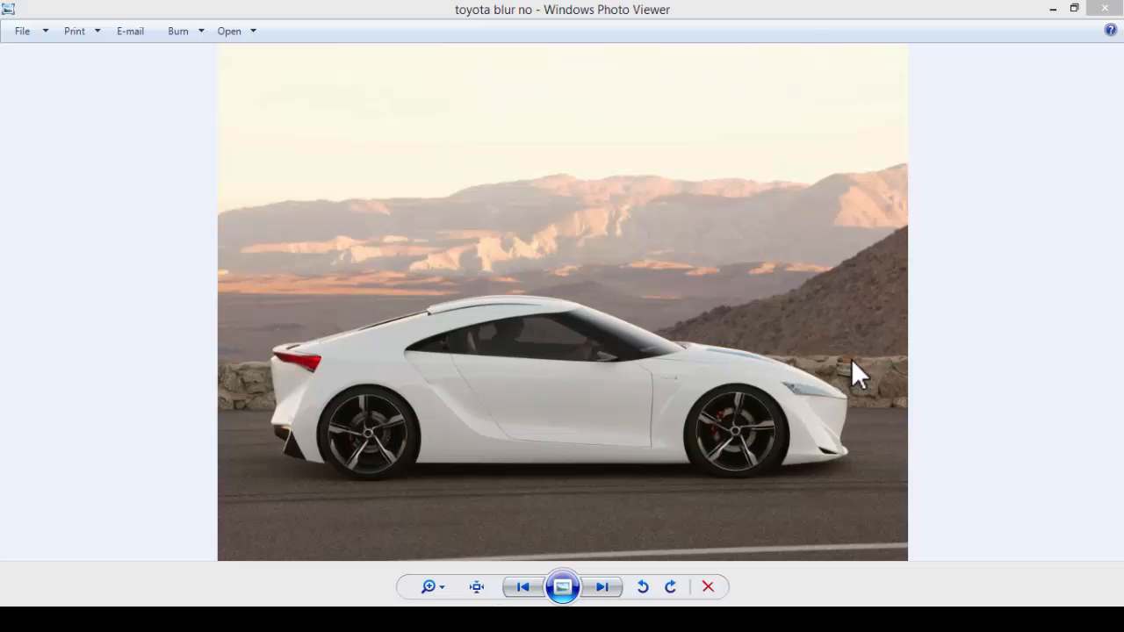
- Compare the original car photo "toyota blur no" with the motion-blurred version "toyota blur" by alternating between them
left_click(804, 3)
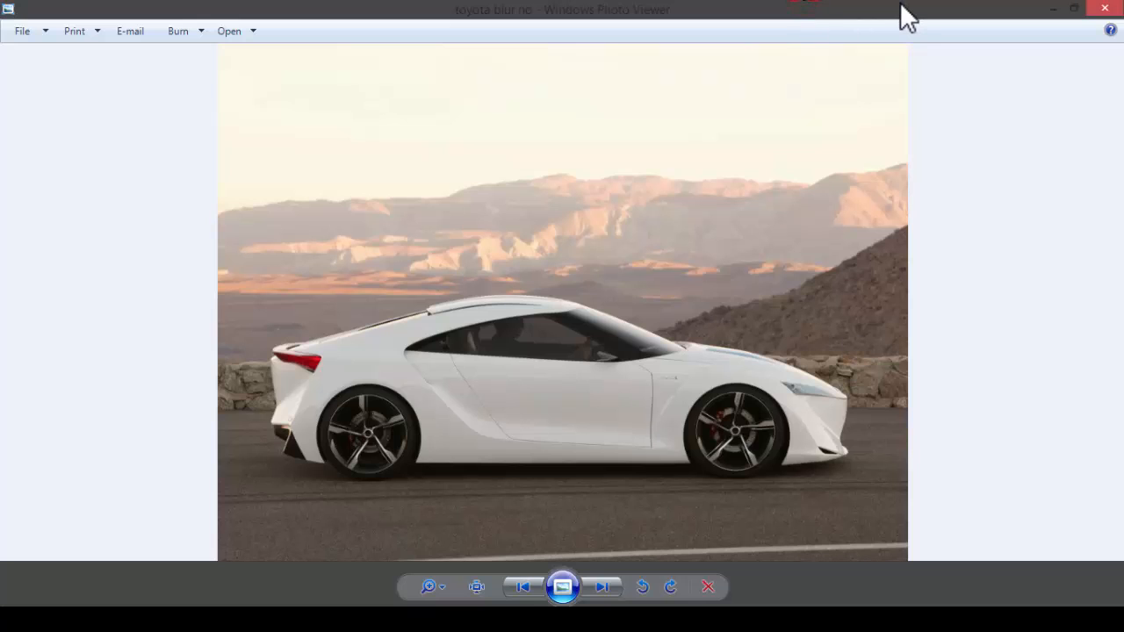
key("Left")
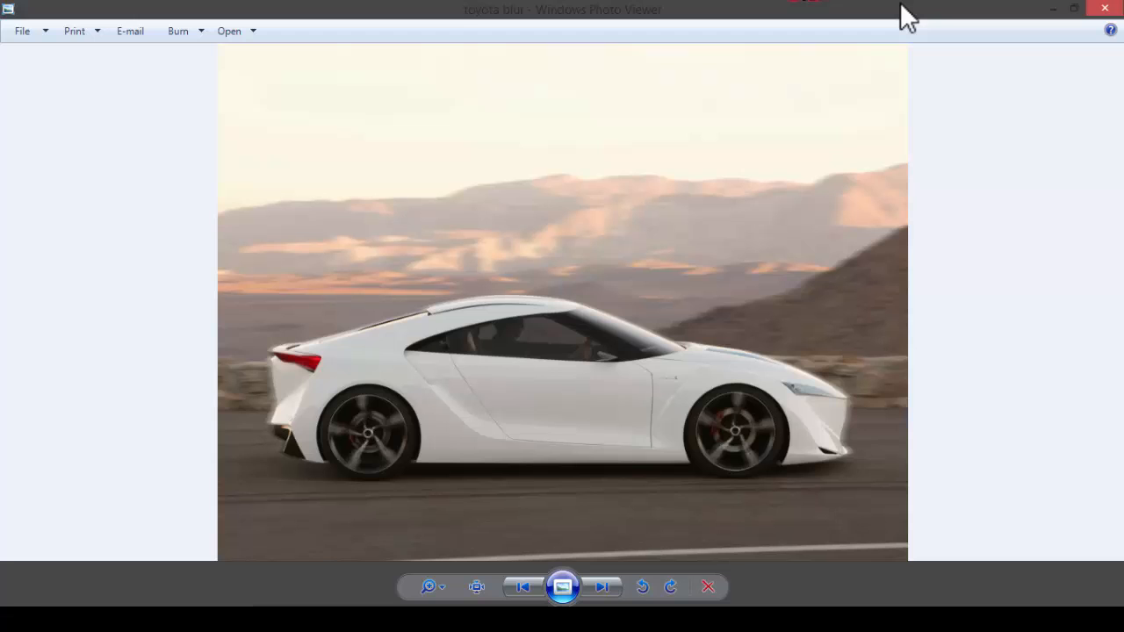
key("Right")
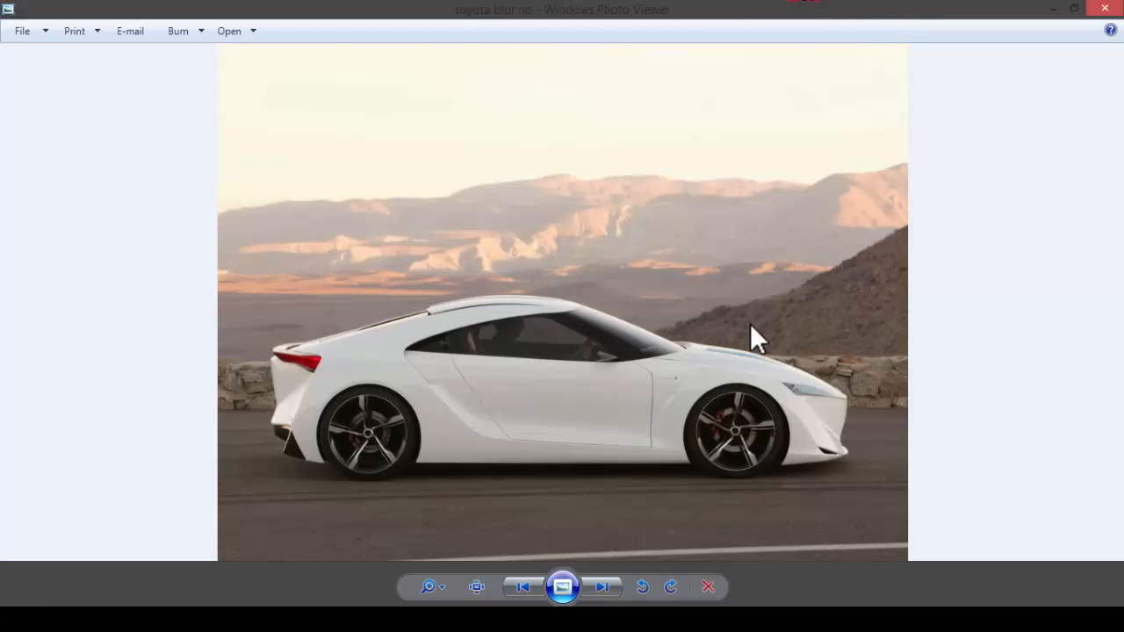
key("Left")
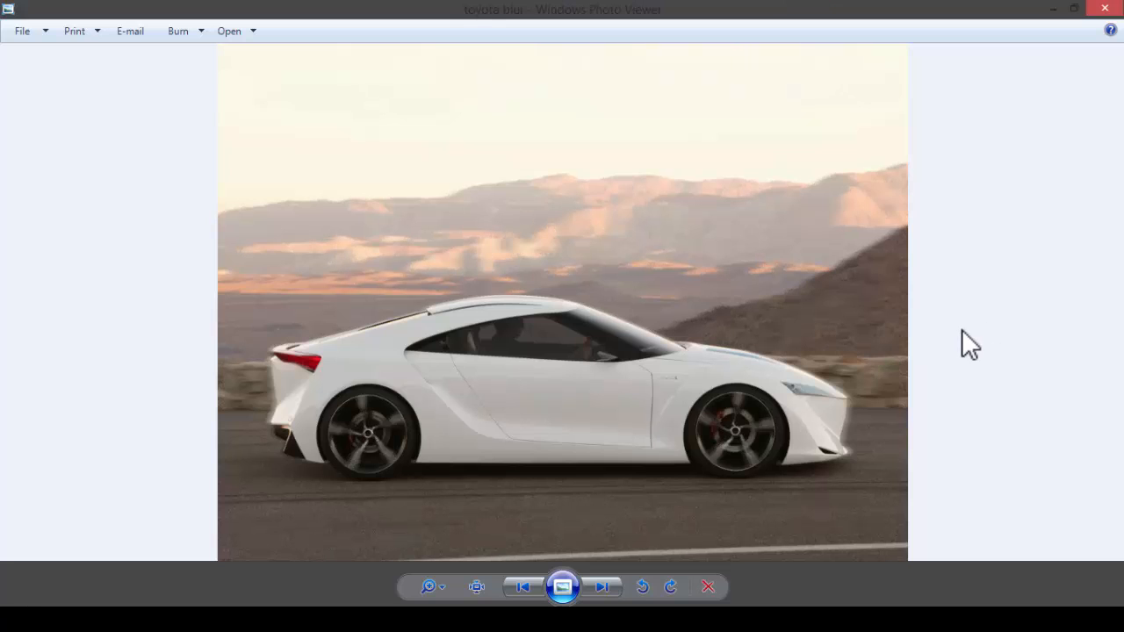
key("Right")
key("Left")
key("Right")
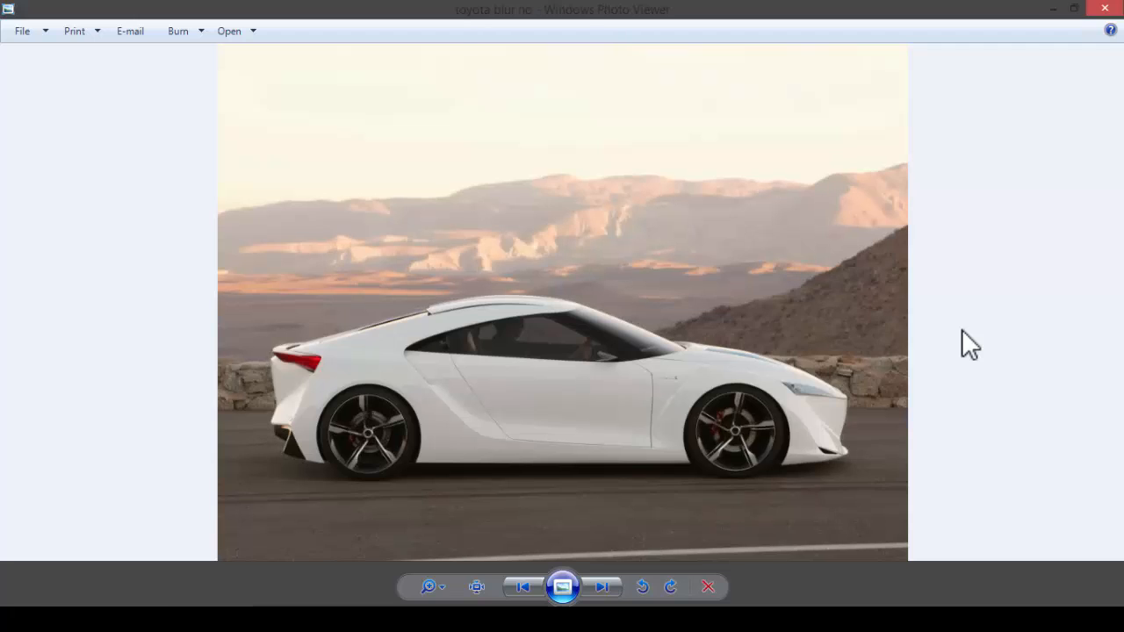
key("Left")
key("Right")
key("Left")
key("Right")
key("Left")
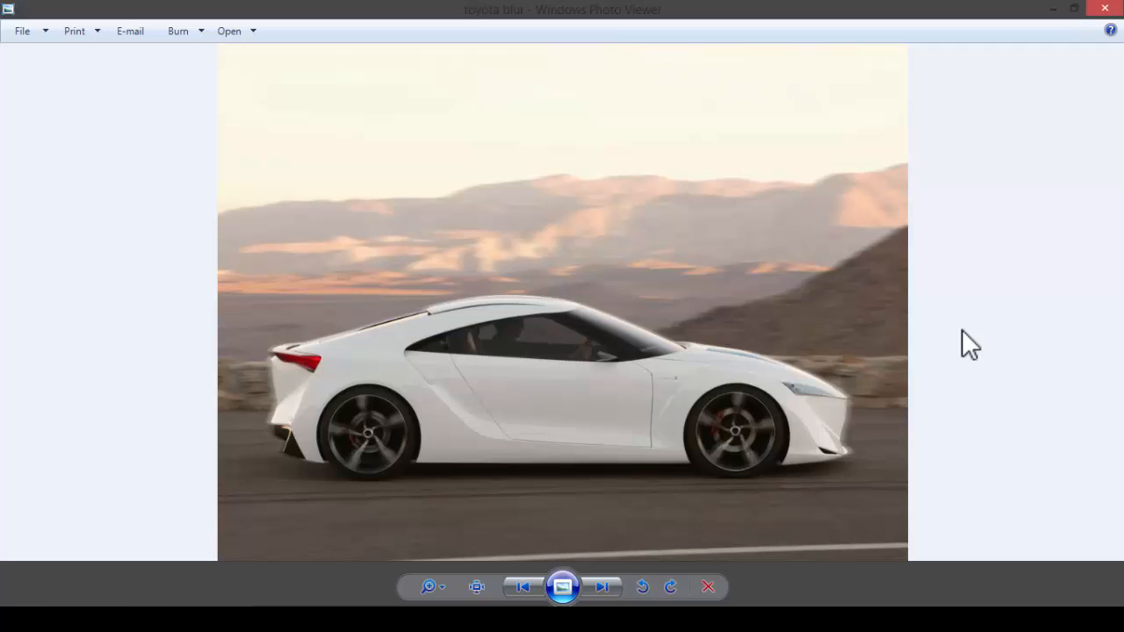
key("Right")
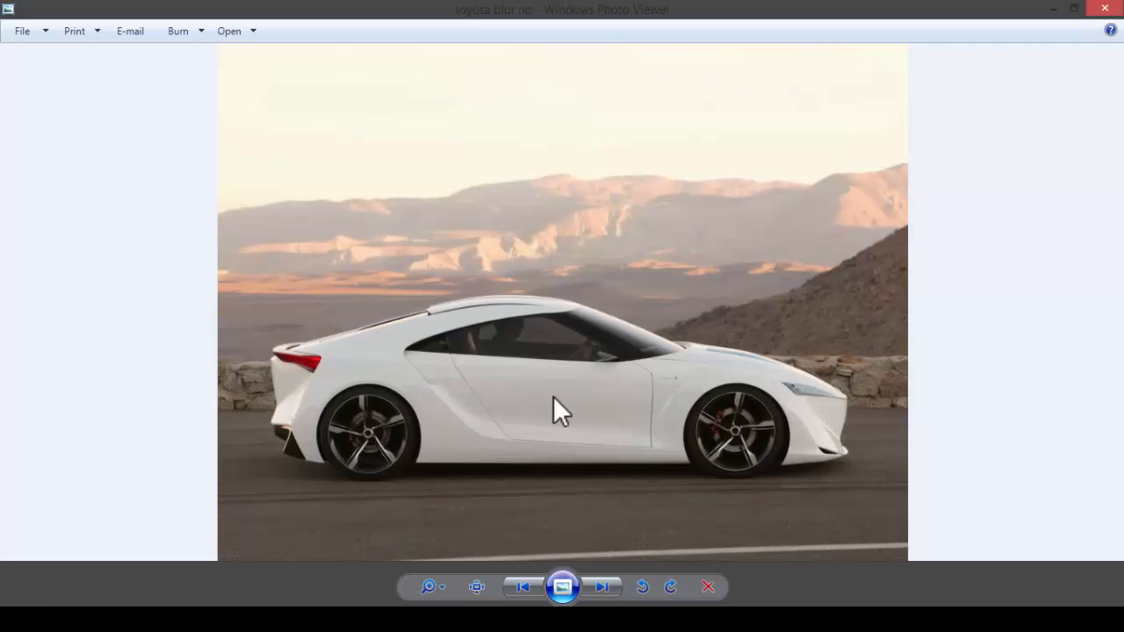
- Open the unblurred car photo "toyota blur no" in Adobe Photoshop CS6
right_click(610, 169)
left_click(680, 180)
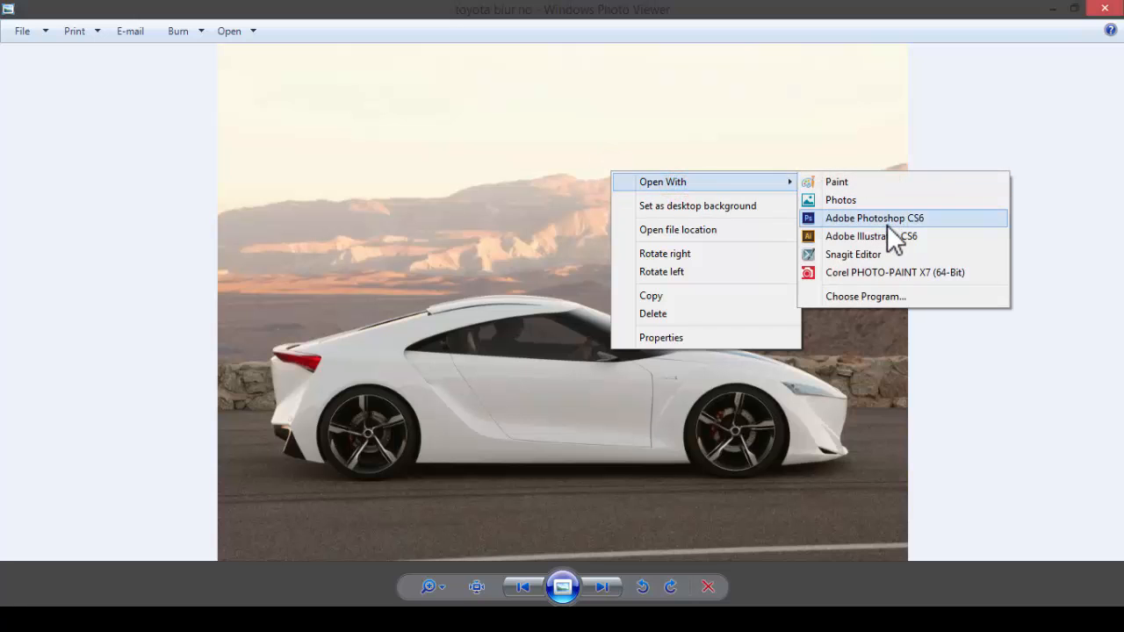
left_click(886, 222)
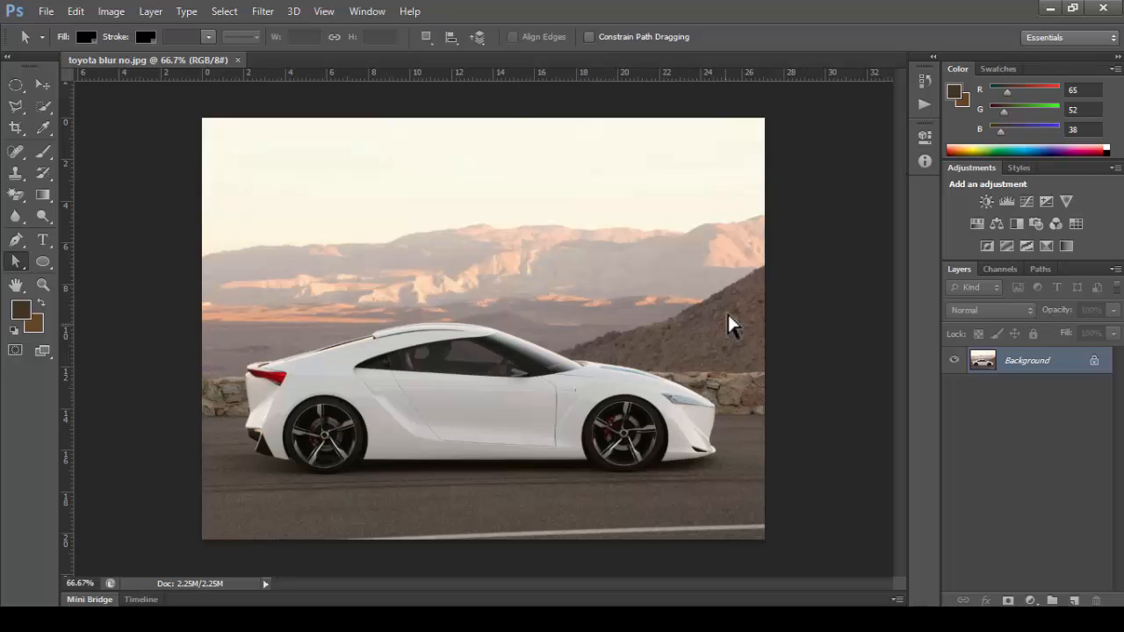
- Examine the car's outline up close from the rear end to the front
scroll(614, 444, "up", 3)
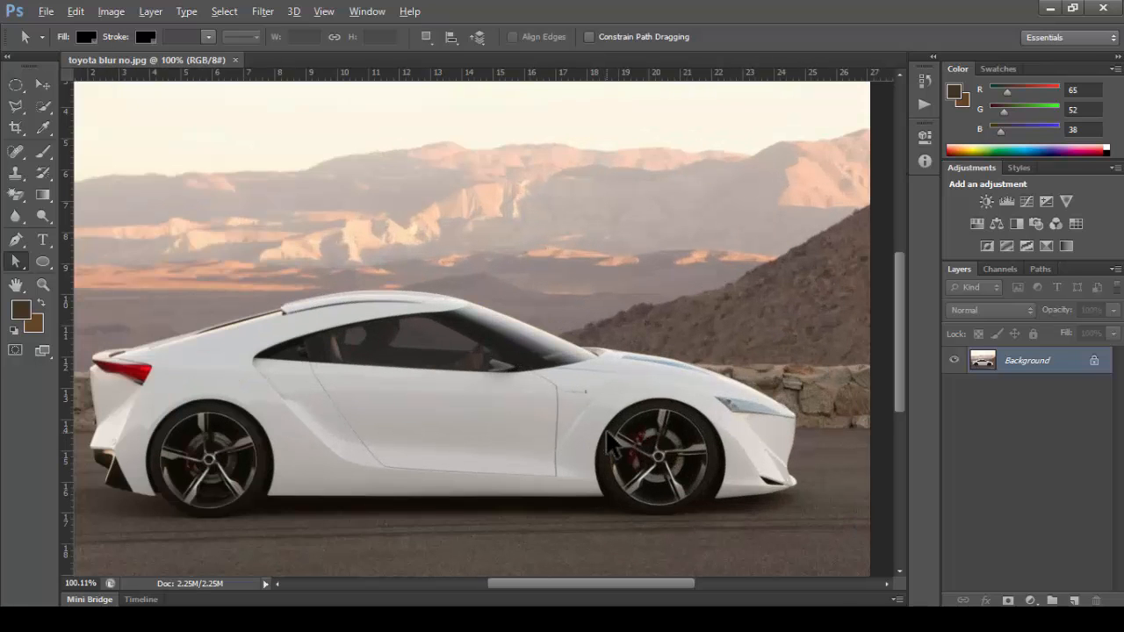
left_click_drag(495, 408, 556, 374)
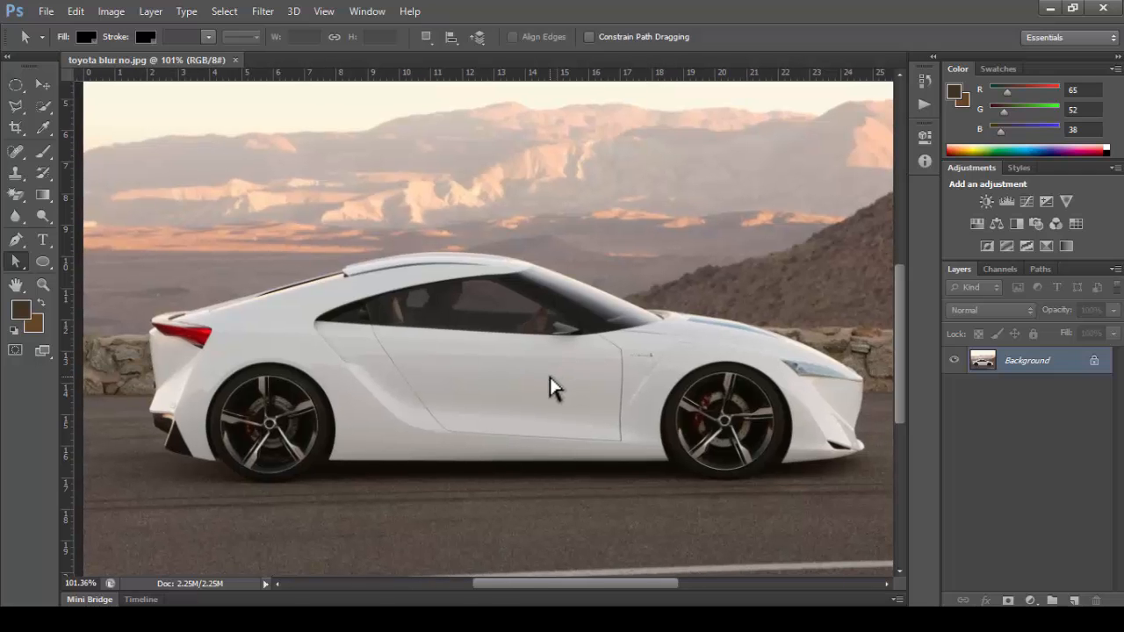
scroll(200, 350, "up", 2)
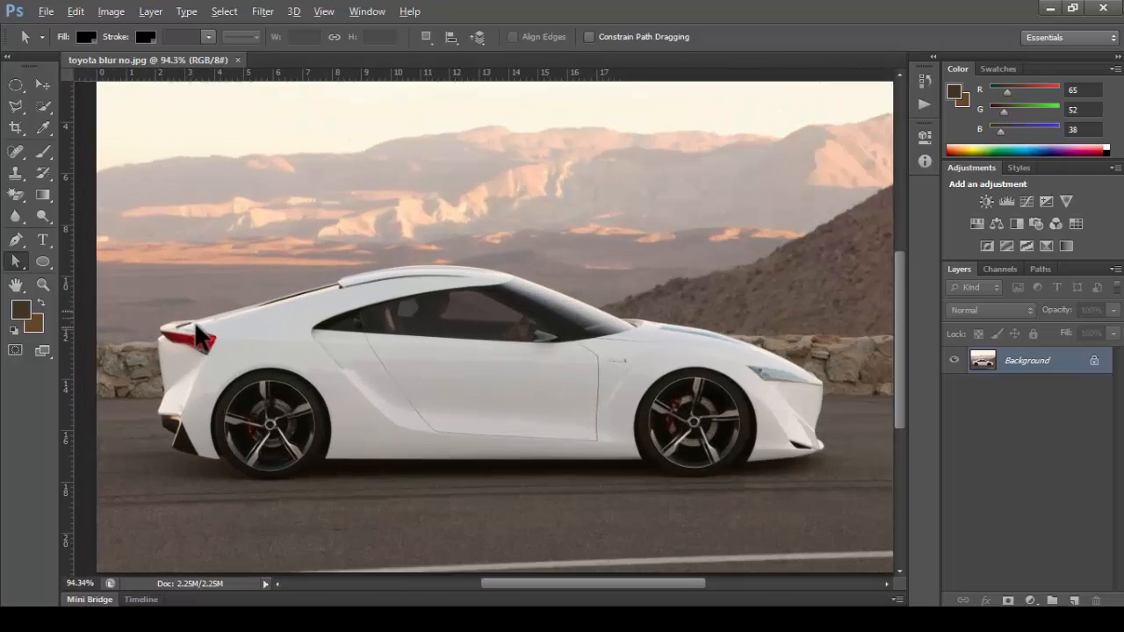
left_click_drag(201, 349, 252, 327)
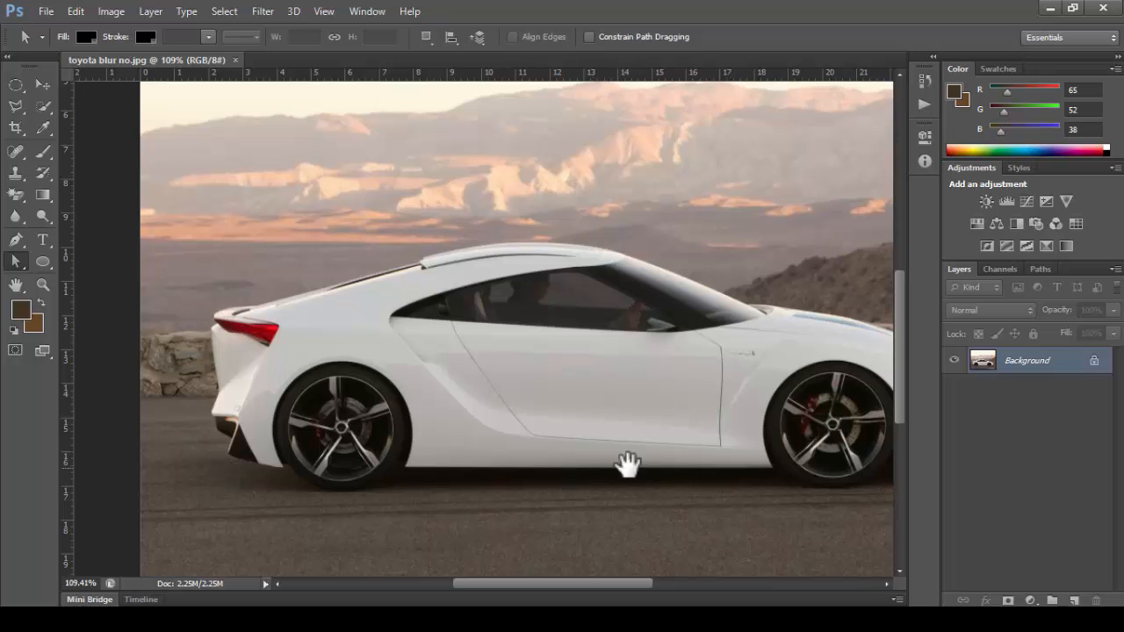
left_click_drag(629, 467, 551, 472)
left_click_drag(673, 482, 576, 489)
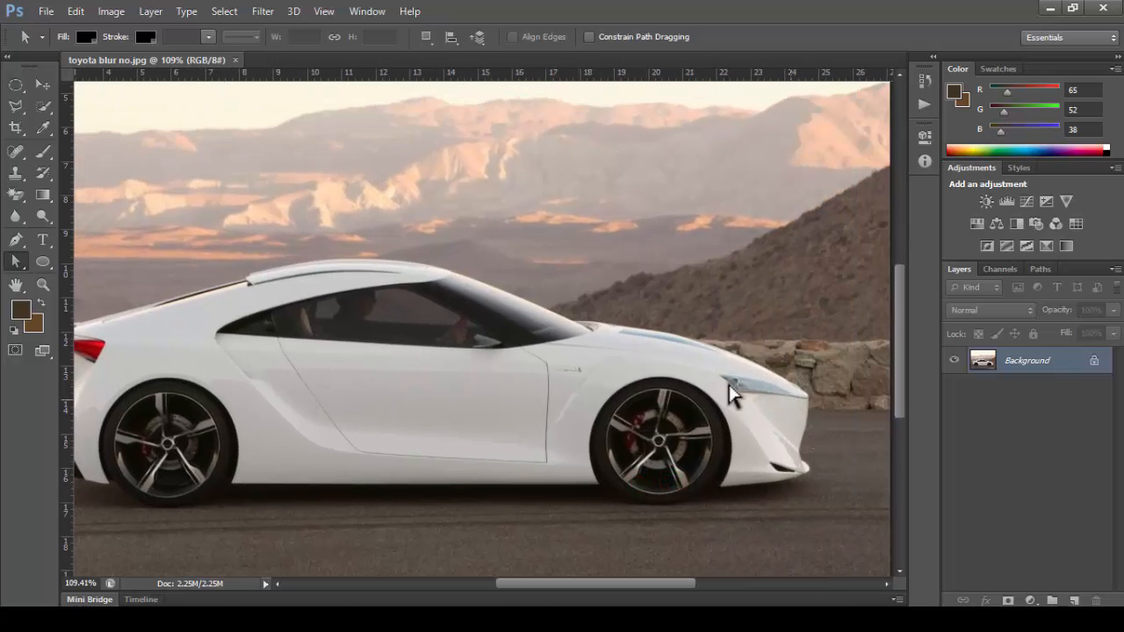
left_click_drag(240, 349, 301, 334)
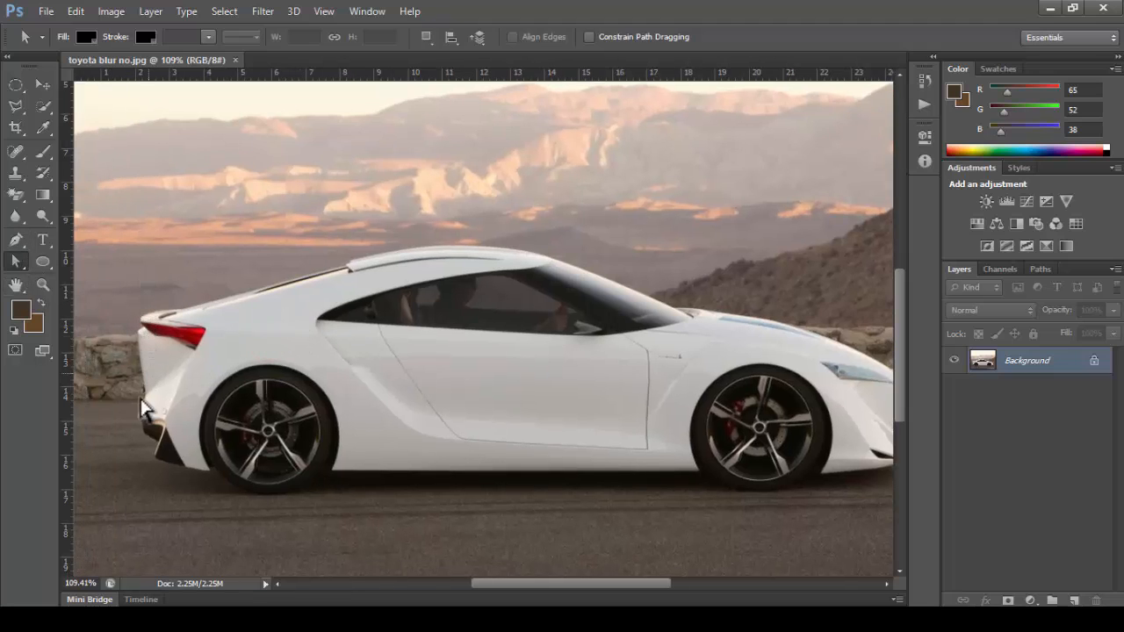
- Choose the Pen tool and activate the saved Path 1 to display the outline around the whole car
left_click(15, 241)
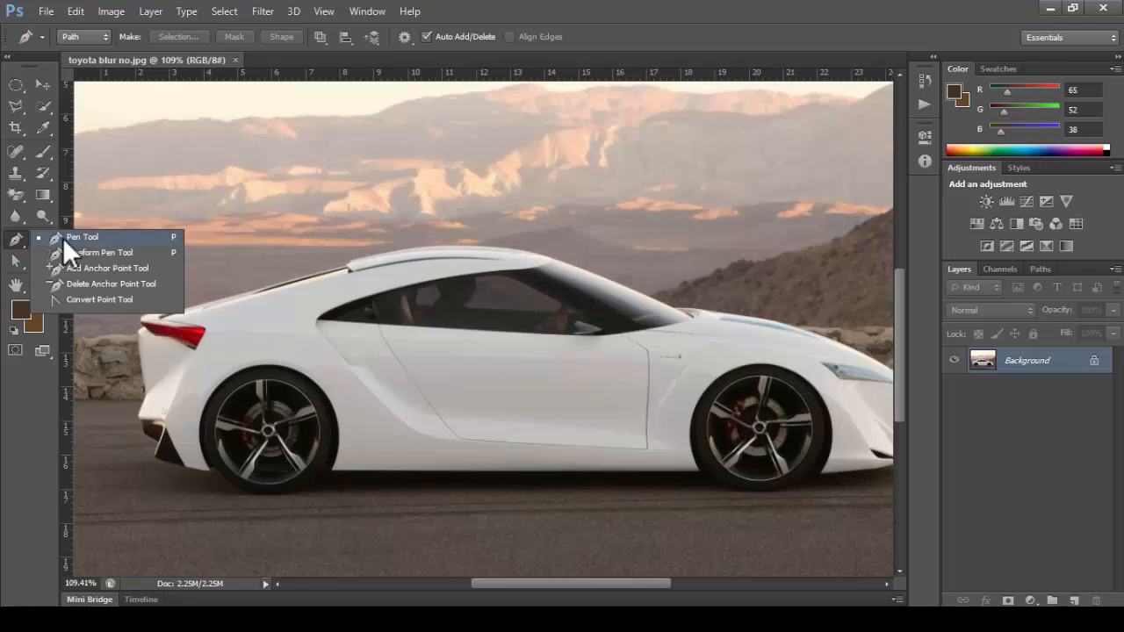
left_click(41, 236)
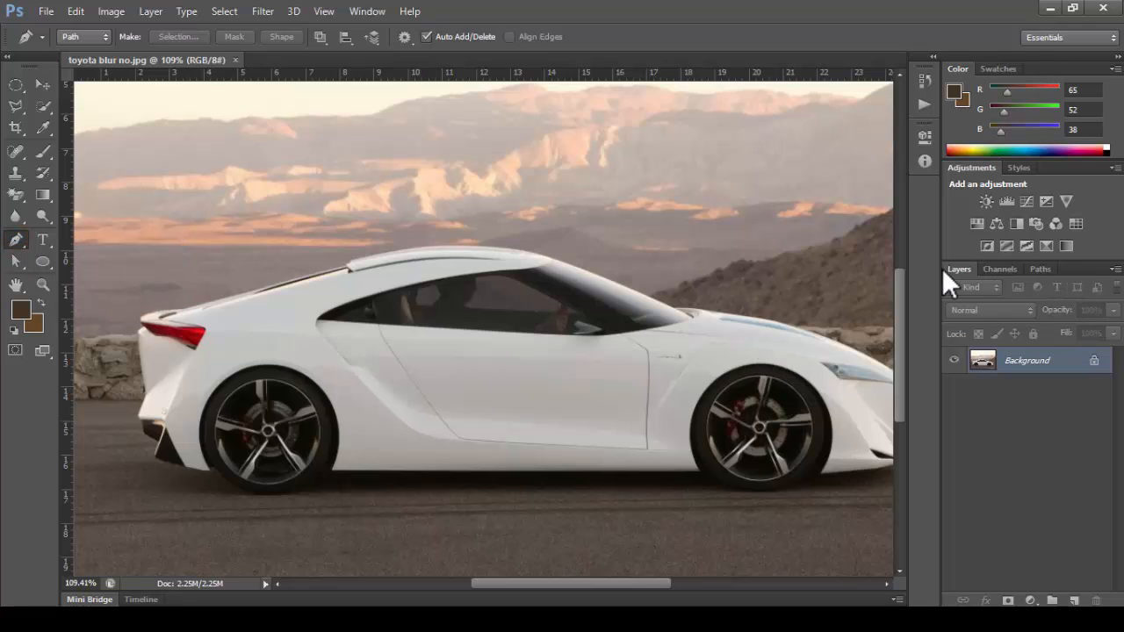
left_click(1037, 269)
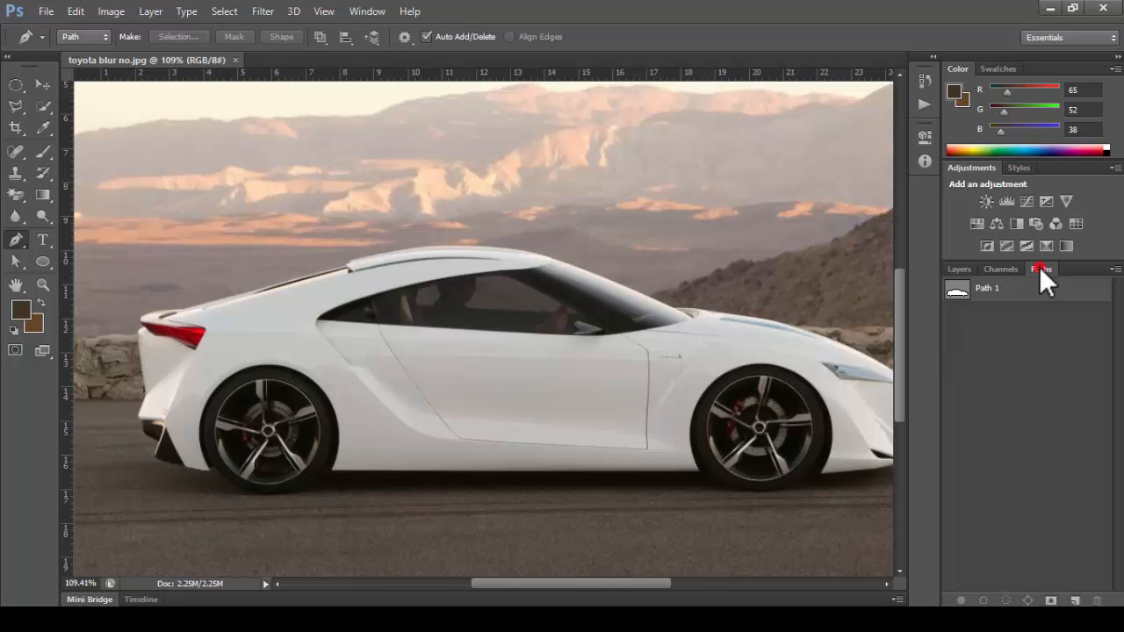
left_click(982, 291)
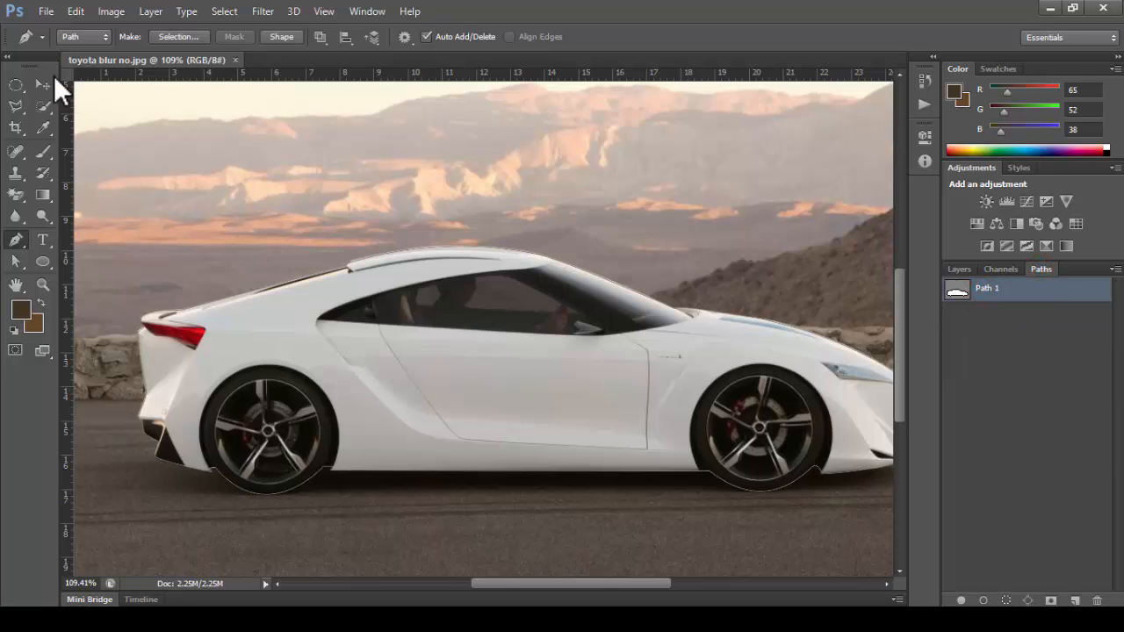
left_click(42, 81)
left_click_drag(660, 392, 598, 380)
scroll(598, 379, "down", 1)
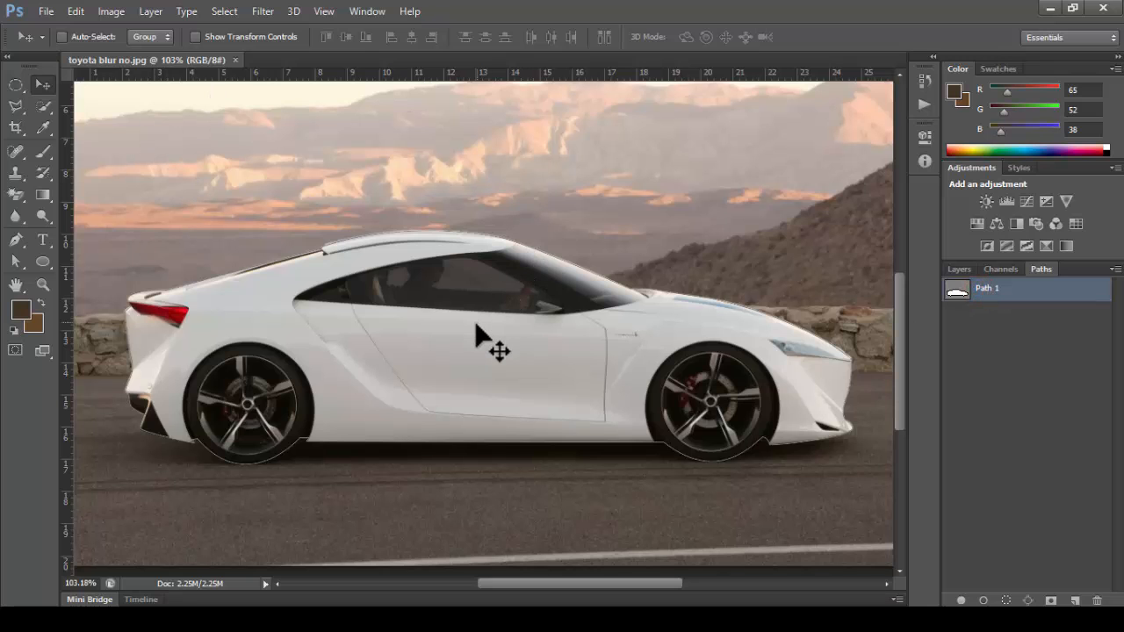
scroll(476, 323, "up", 1)
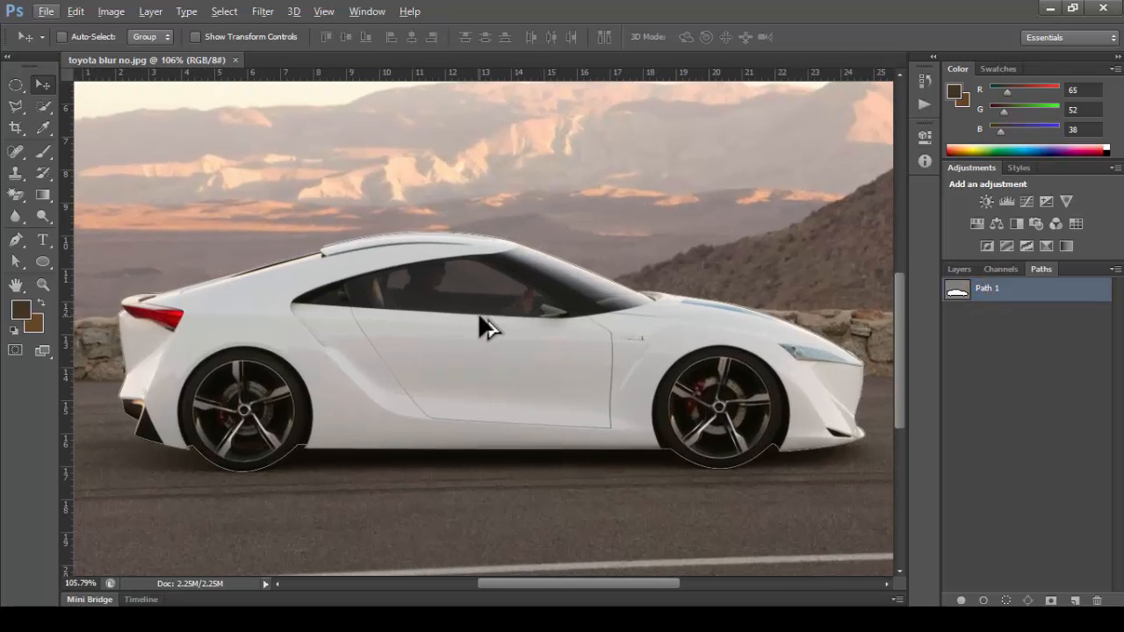
- Convert the car path into a new anti-aliased selection with a feather radius of 0 pixels
left_click(18, 240)
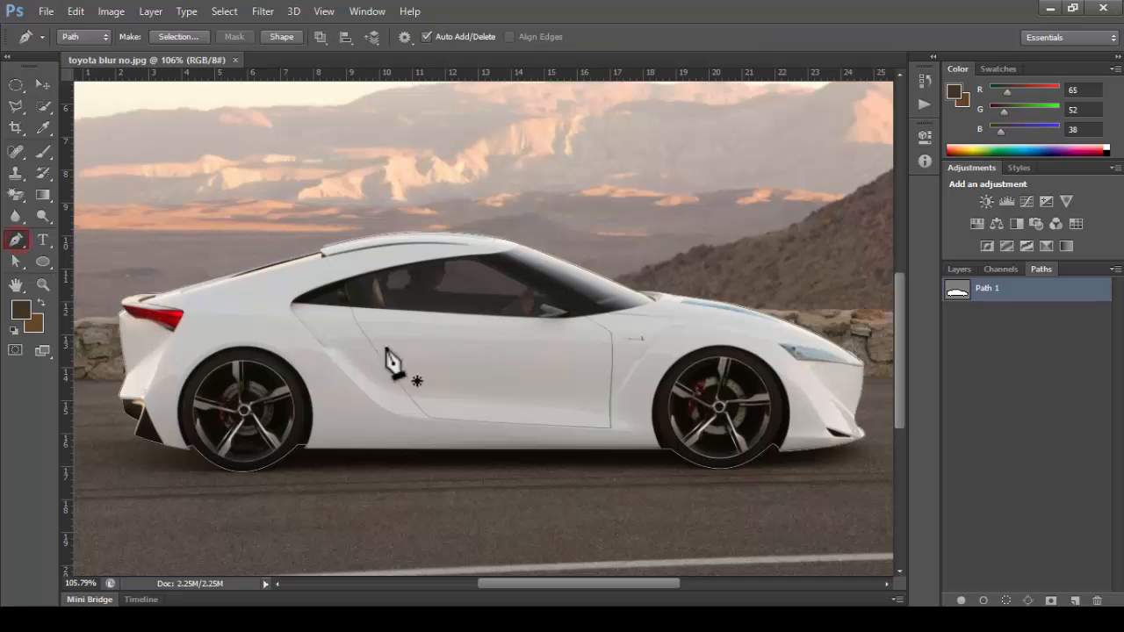
right_click(433, 305)
left_click(502, 310)
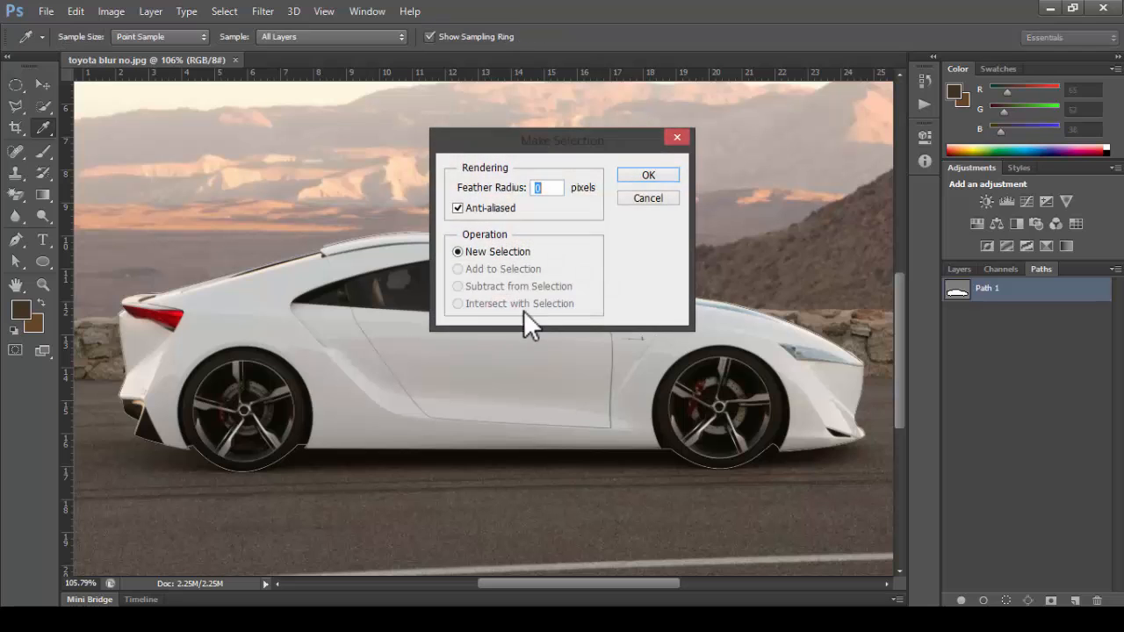
left_click(650, 175)
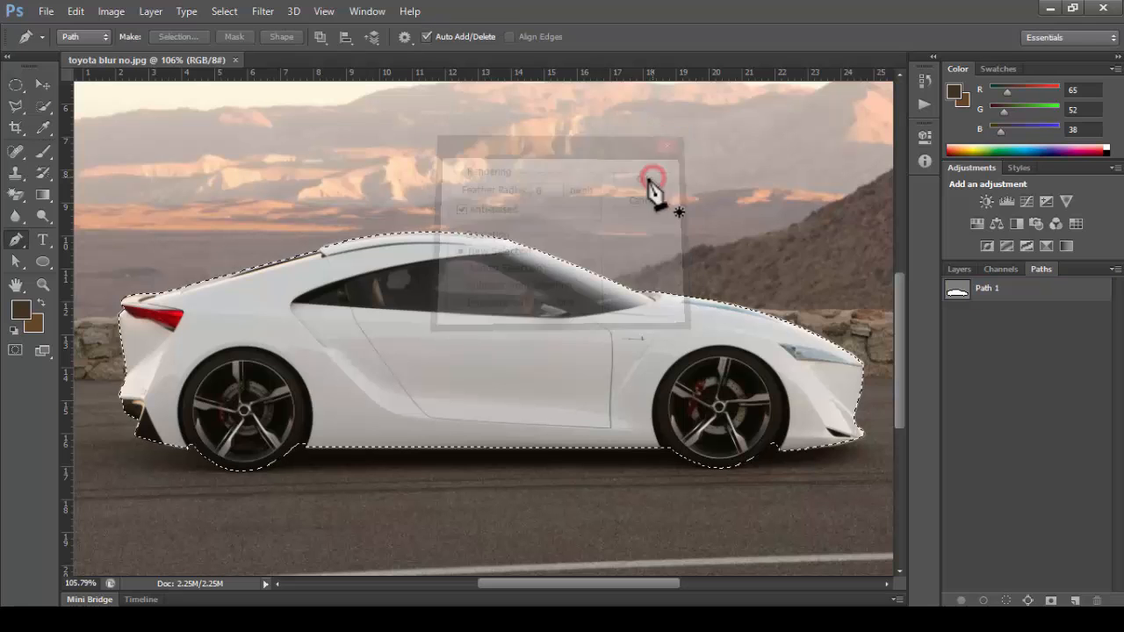
- Copy the selected car onto its own layer and inspect the cutout with the Background layer temporarily hidden
left_click(959, 269)
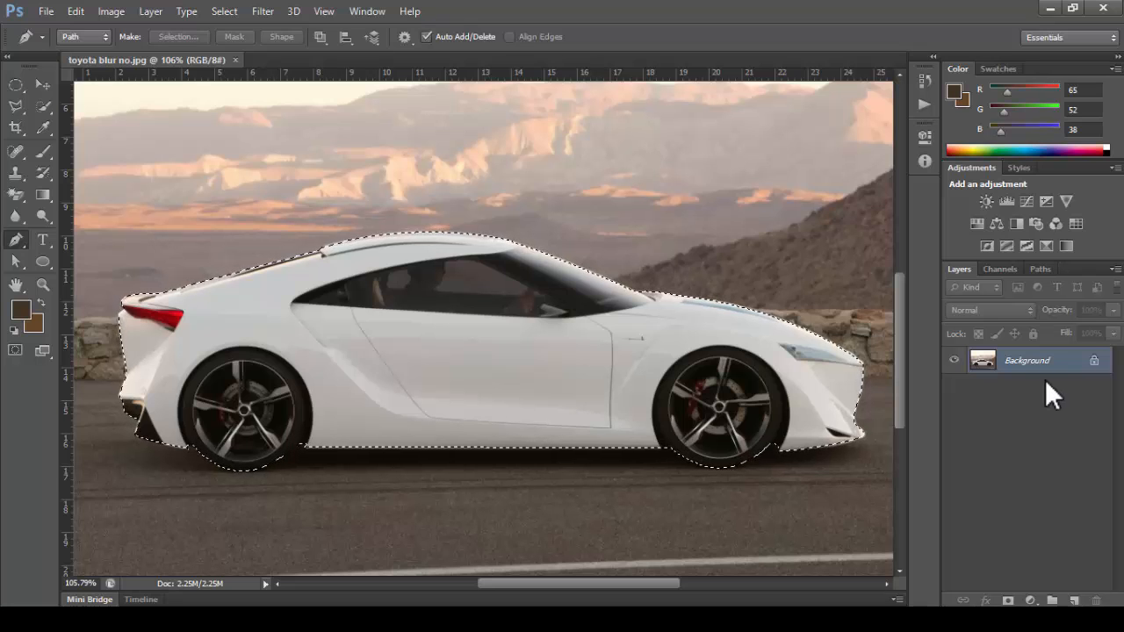
key("ctrl+j")
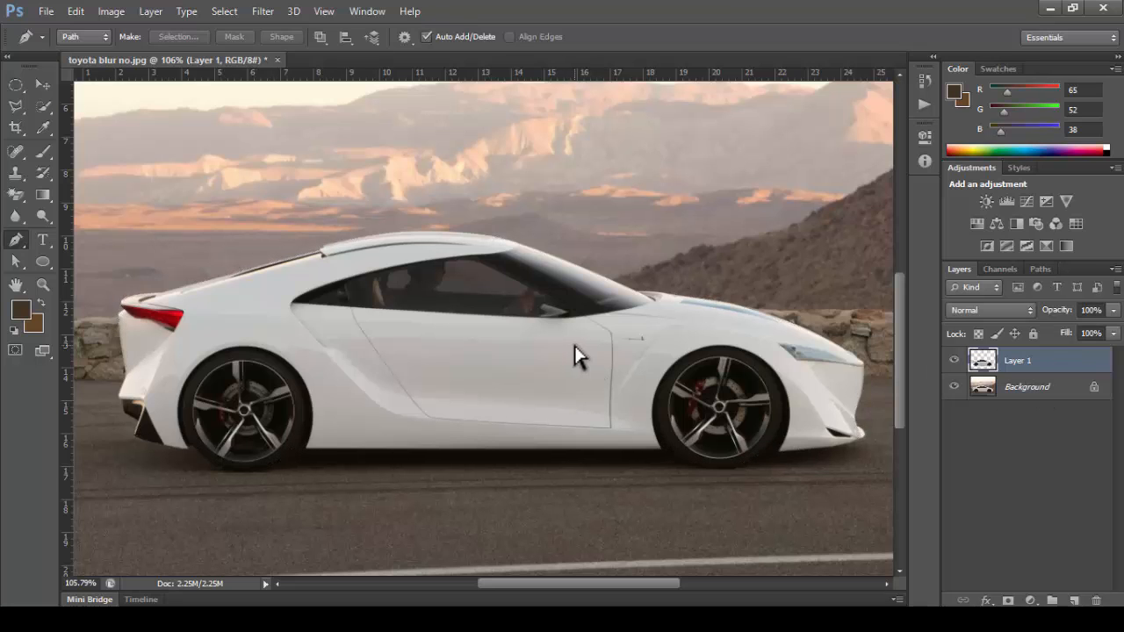
left_click(955, 387)
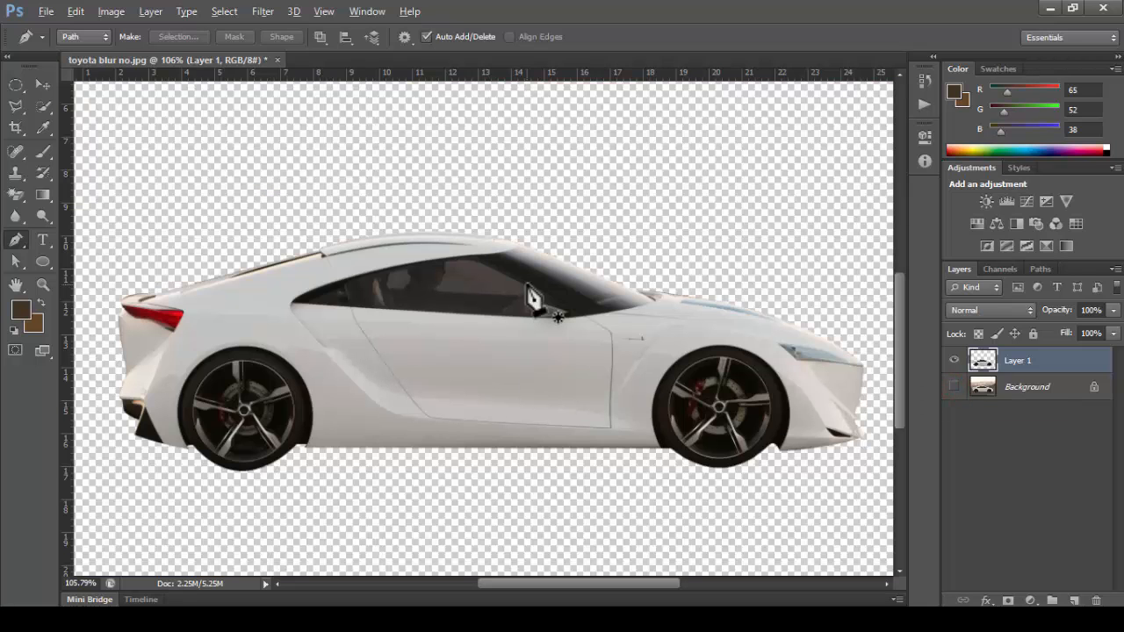
key("ctrl+0")
scroll(501, 388, "up", 1)
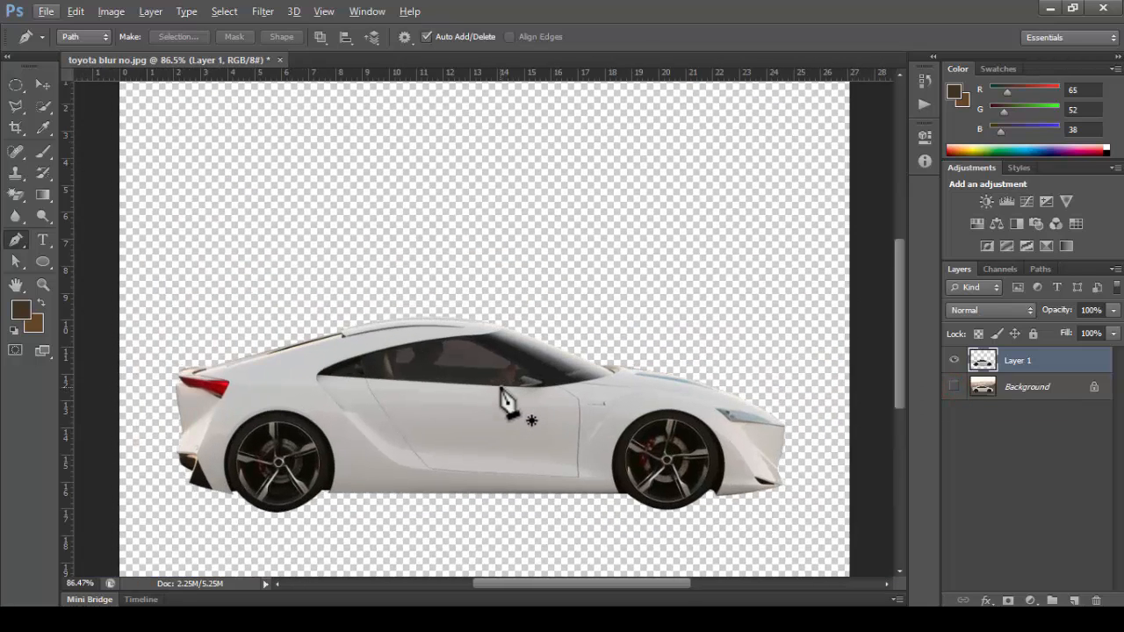
left_click_drag(500, 388, 501, 363)
scroll(501, 363, "up", 1)
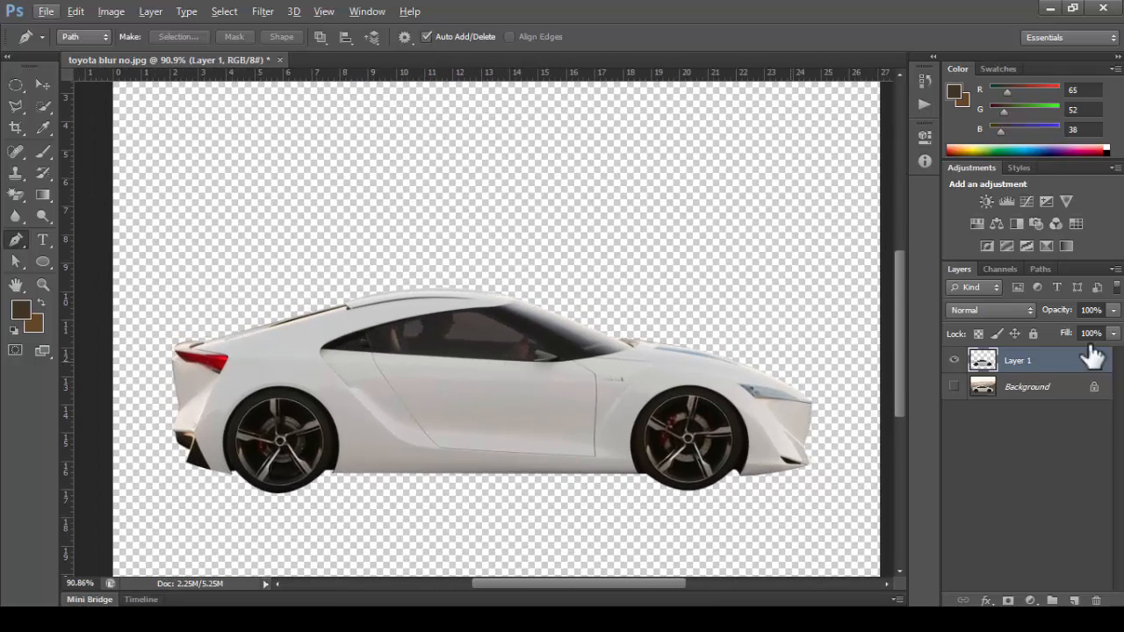
left_click(954, 386)
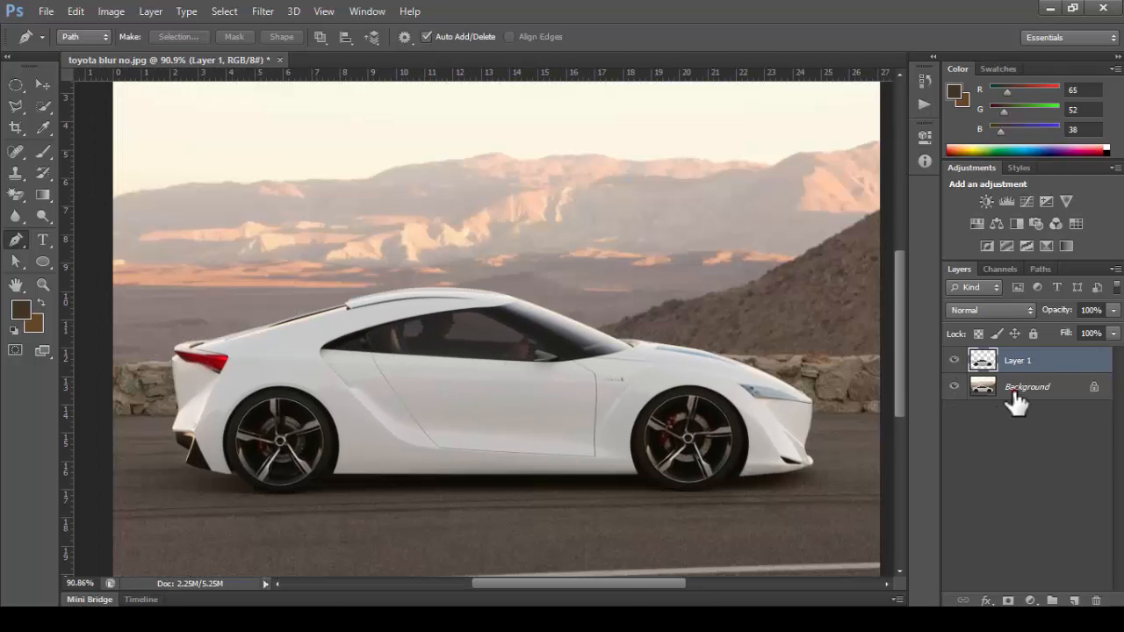
- Apply a Motion Blur to the Background layer with an angle of 0° and a distance of 20 pixels
left_click(1013, 392)
left_click(1014, 435)
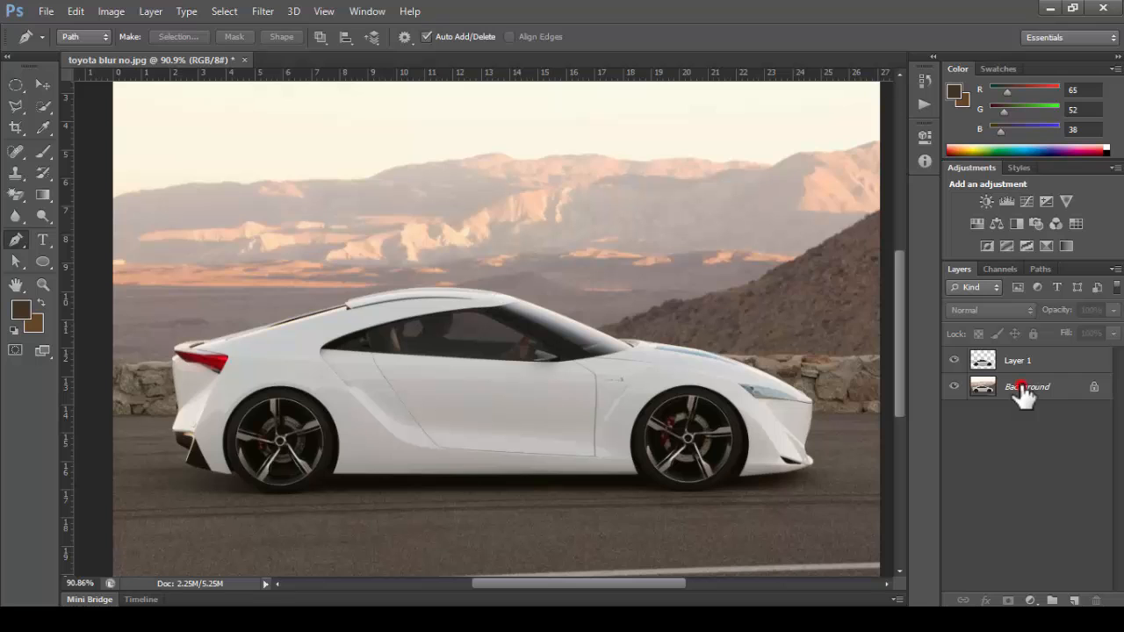
left_click(1033, 390)
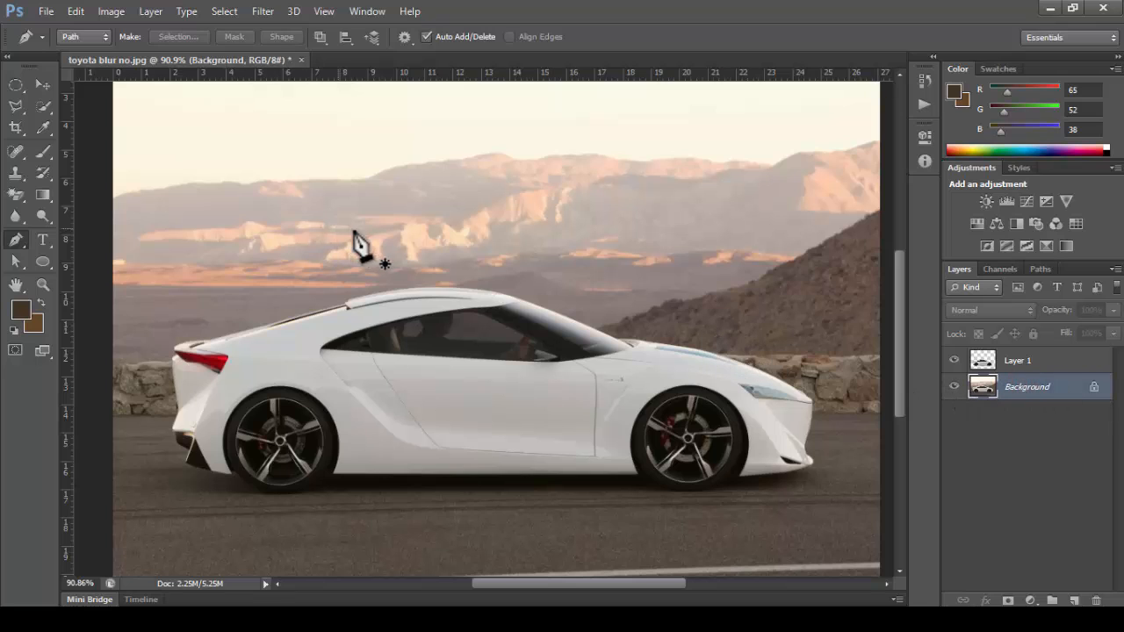
left_click(261, 10)
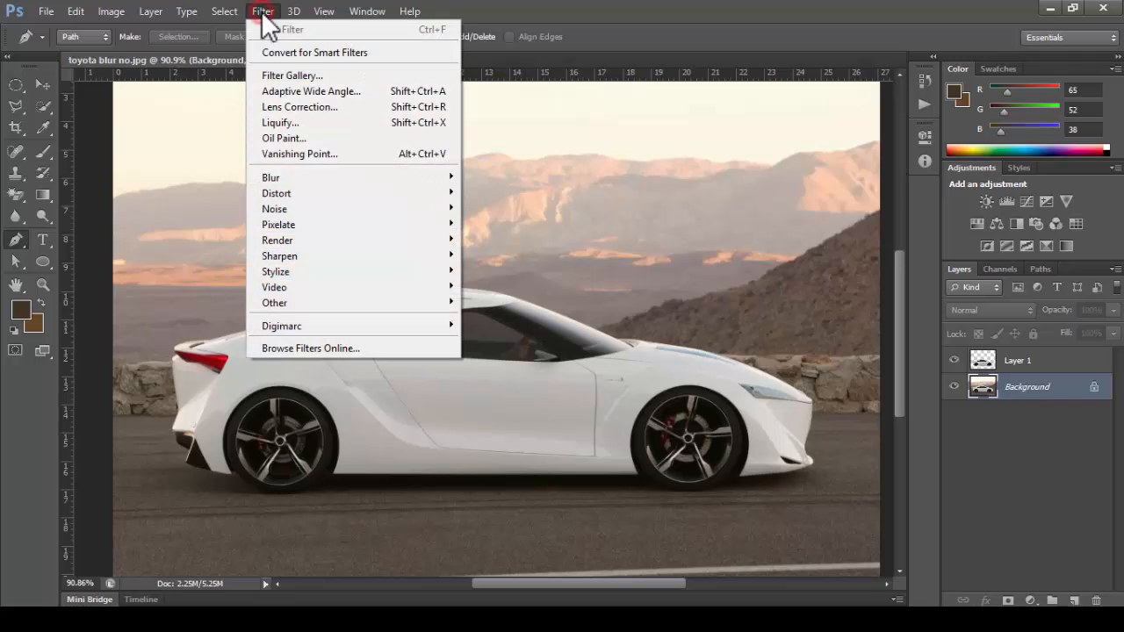
mouse_move(301, 176)
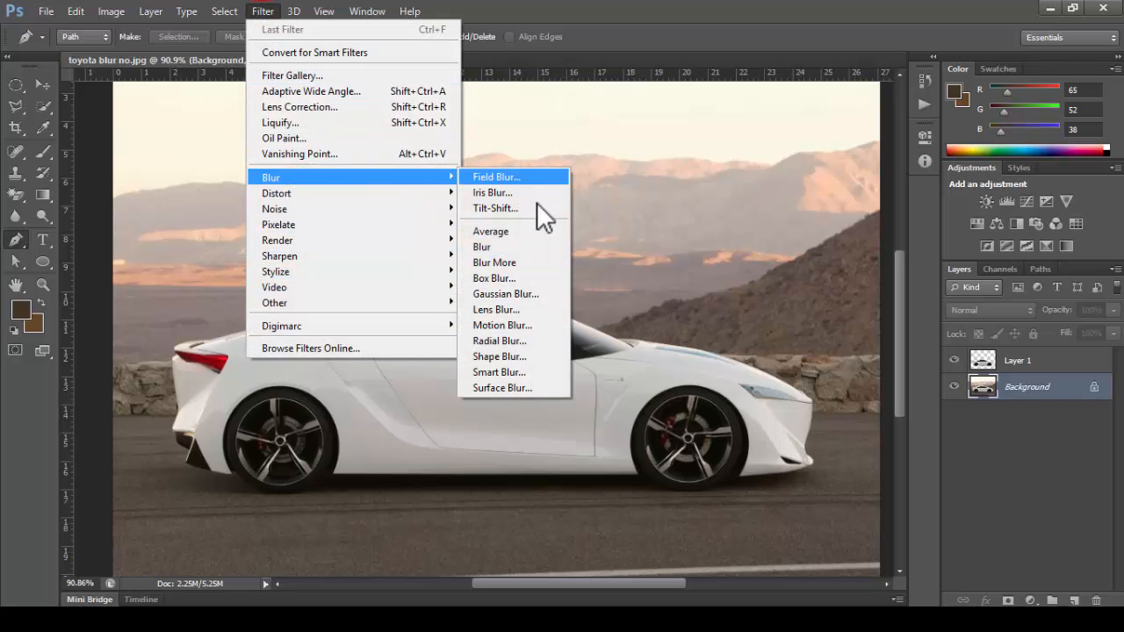
left_click(499, 325)
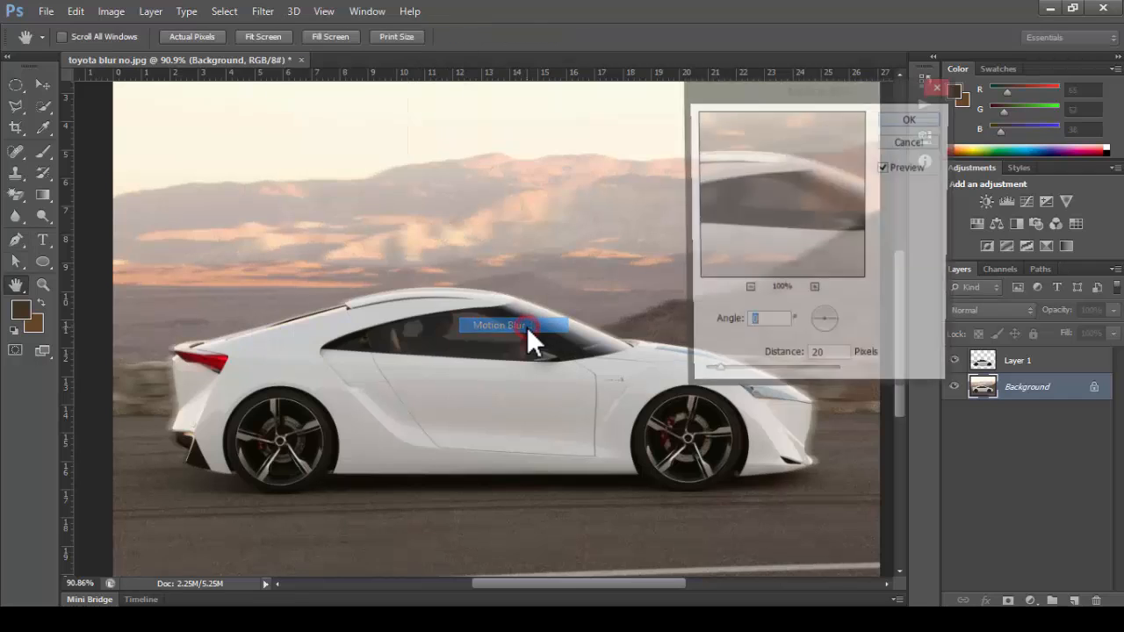
left_click_drag(821, 92, 848, 97)
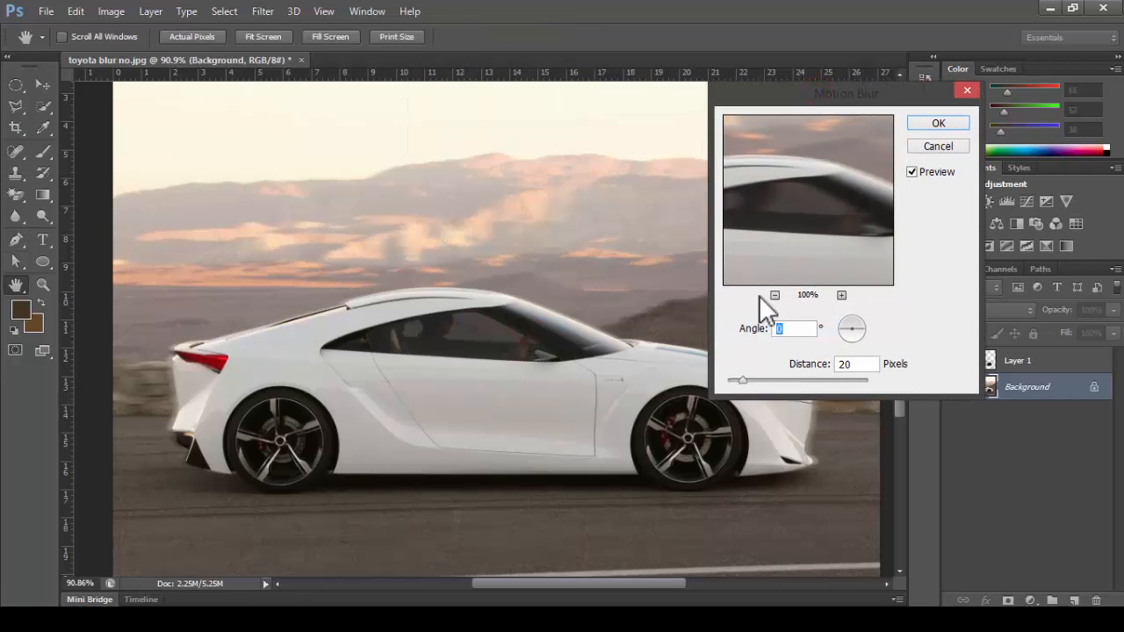
double_click(863, 364)
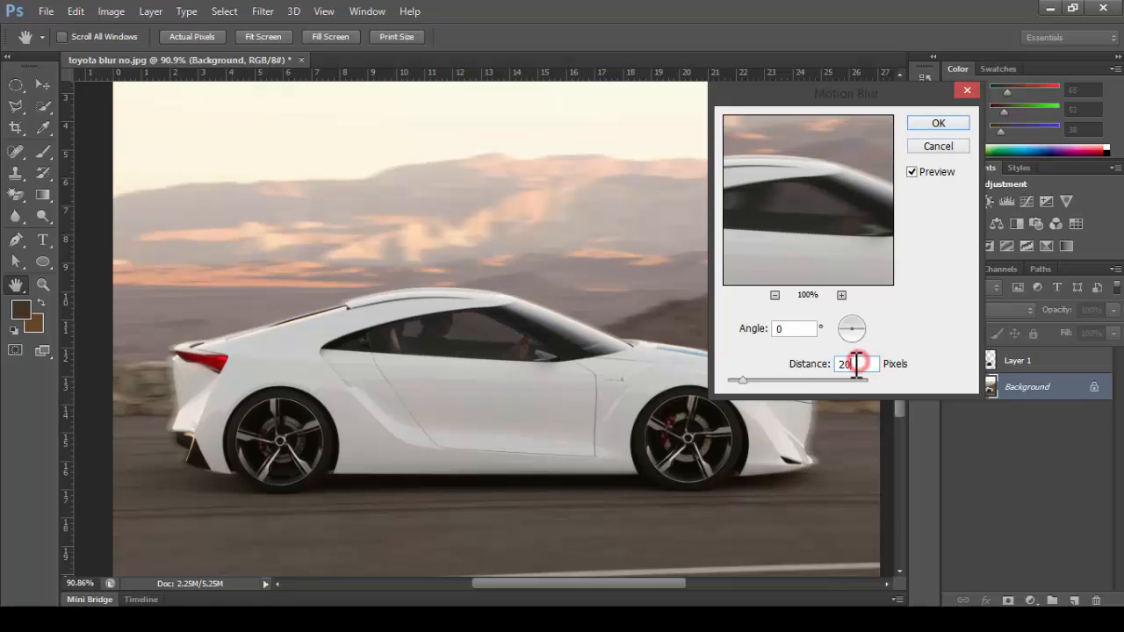
left_click(940, 123)
key("p")
scroll(552, 283, "down", 3)
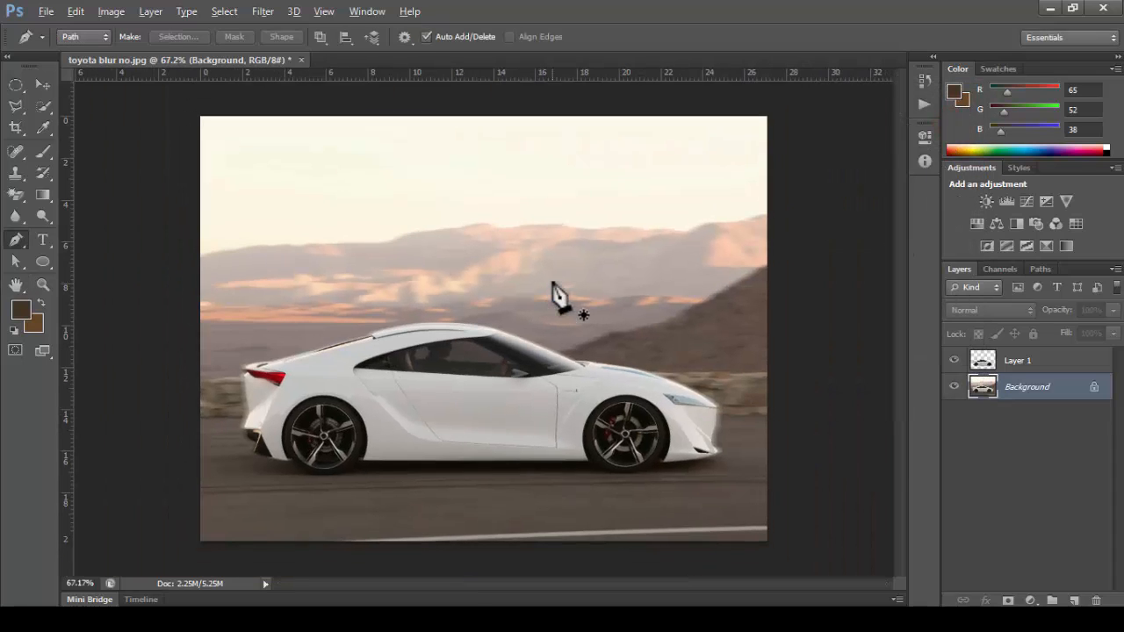
- Compare the blurred photo with and without the sharp car cutout by hiding and showing Layer 1
scroll(553, 283, "up", 1)
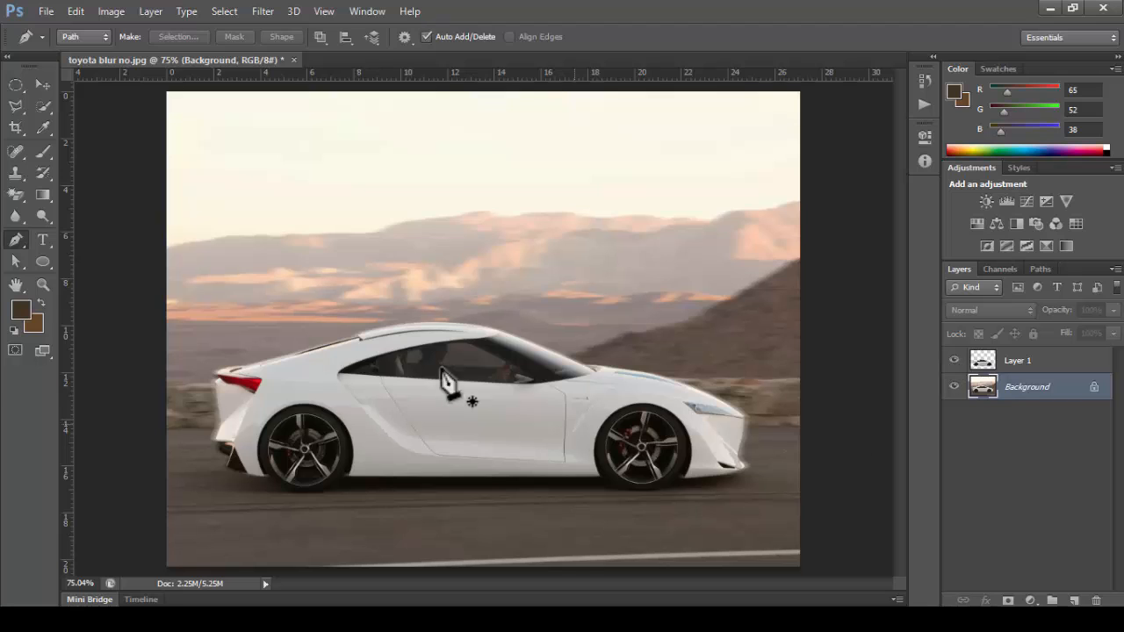
left_click(1024, 367)
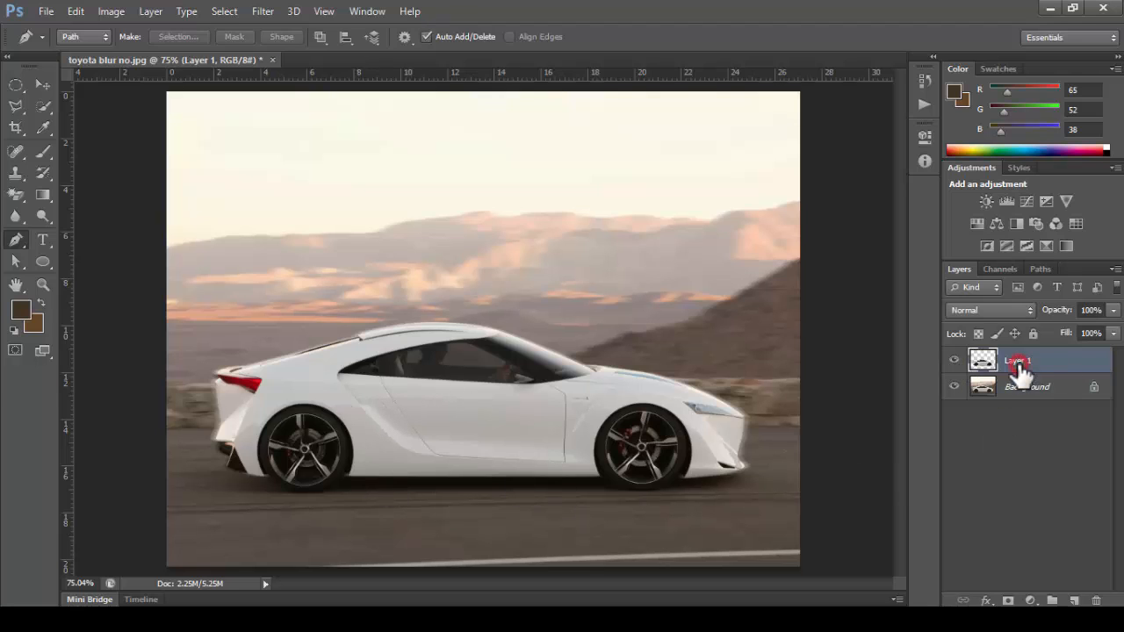
left_click(956, 362)
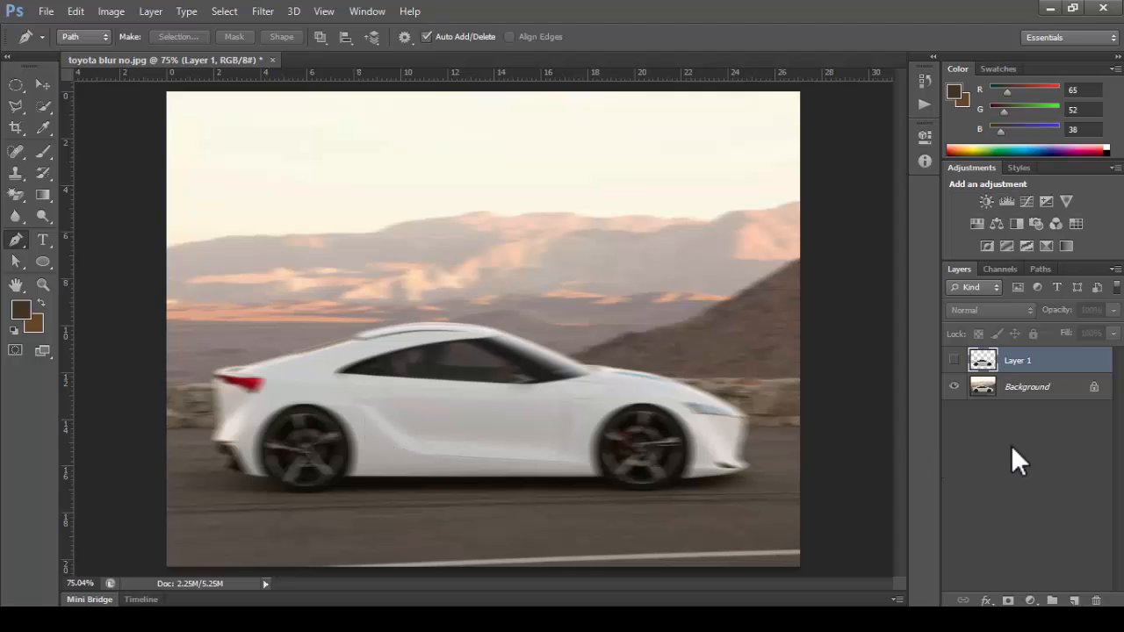
left_click(955, 361)
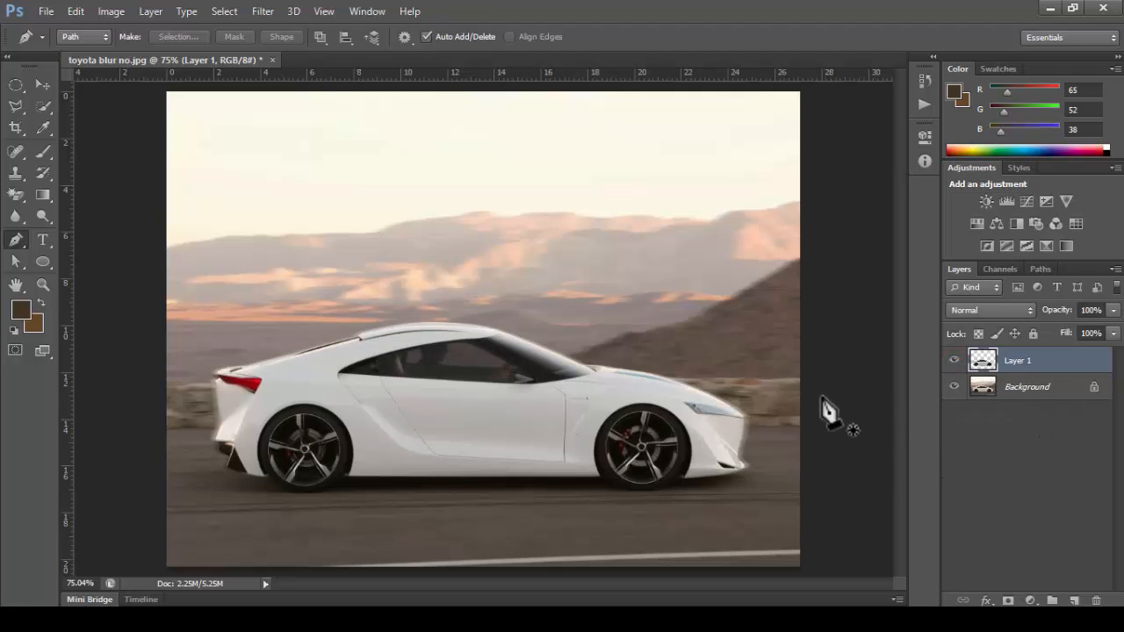
left_click(955, 361)
left_click(955, 361)
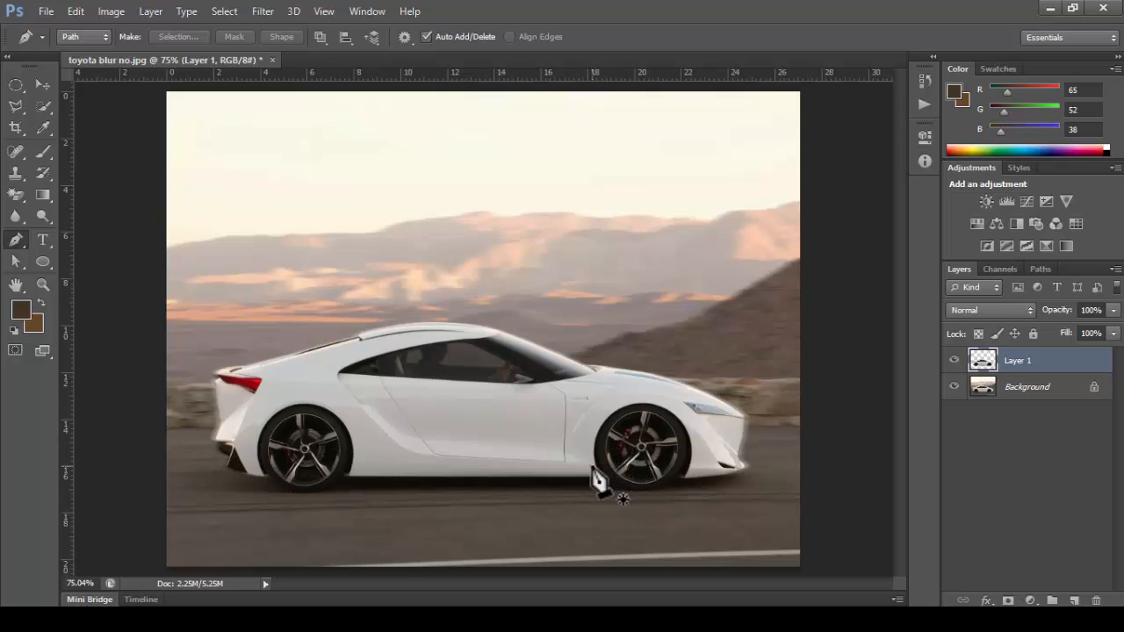
- Examine the car's rear wheel up close
scroll(527, 436, "up", 1)
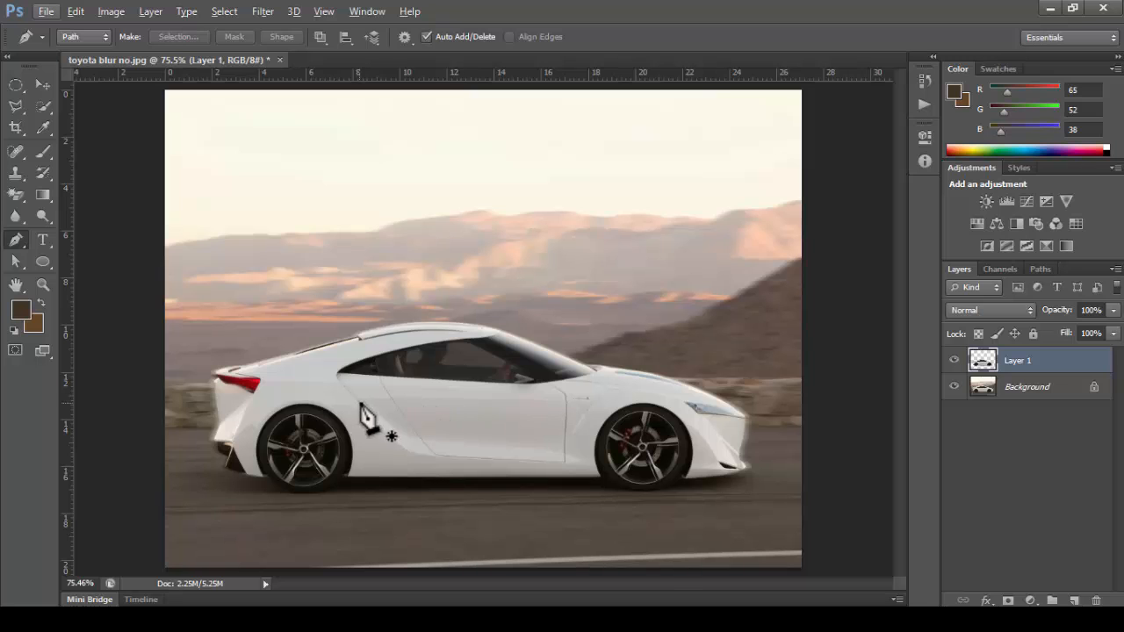
scroll(321, 459, "up", 8)
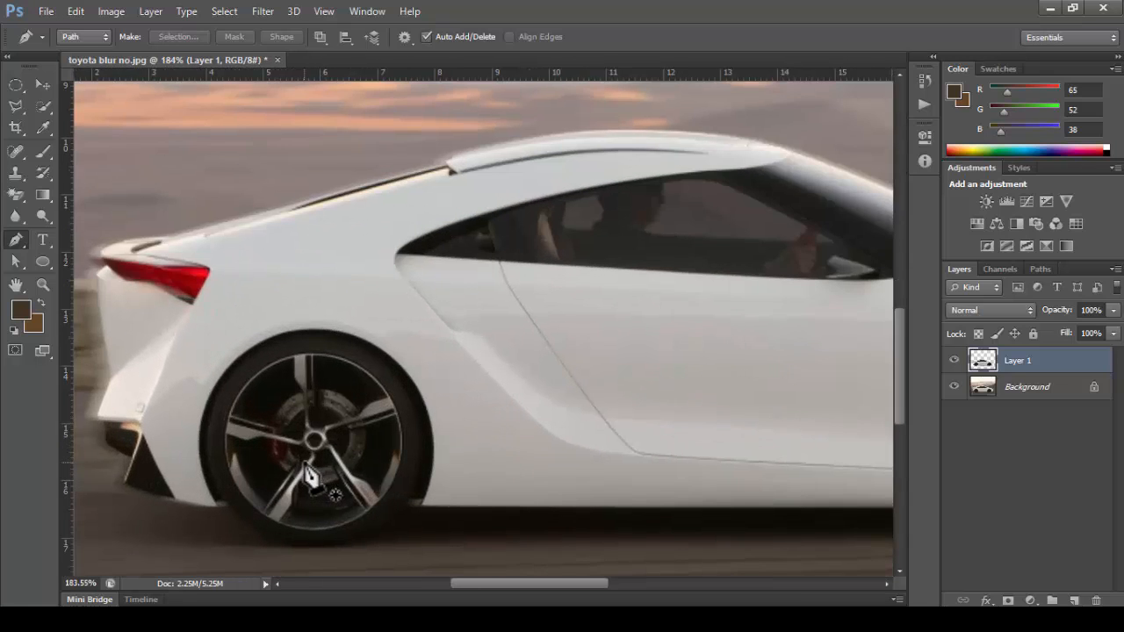
key("space")
left_click_drag(304, 462, 440, 407)
scroll(411, 395, "up", 3)
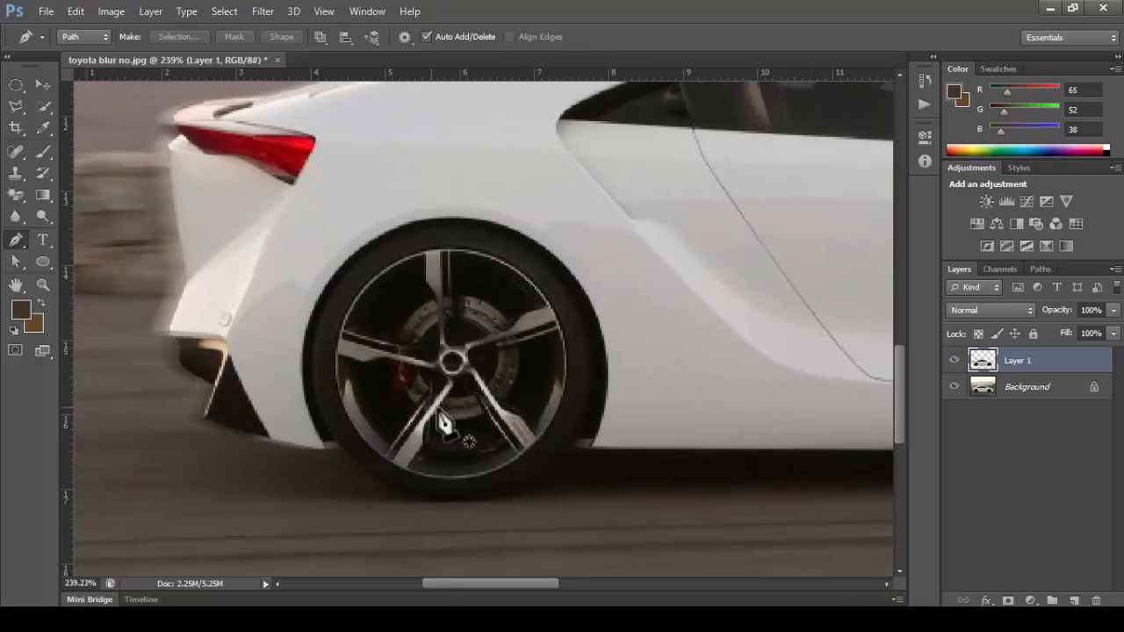
scroll(422, 252, "up", 2)
key("space")
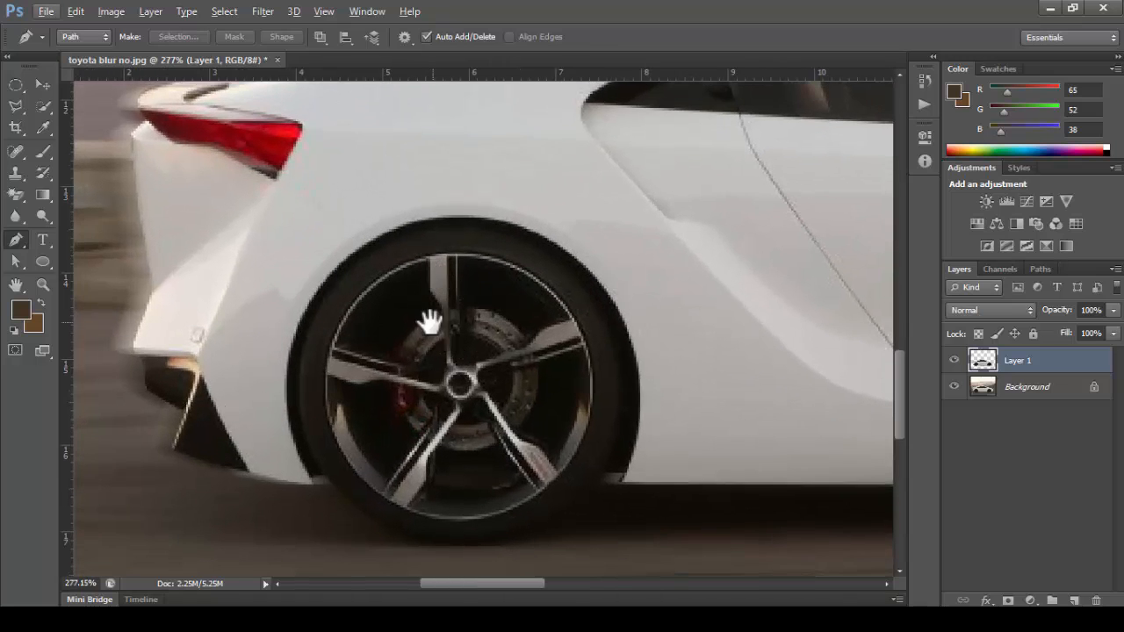
left_click_drag(429, 323, 401, 274)
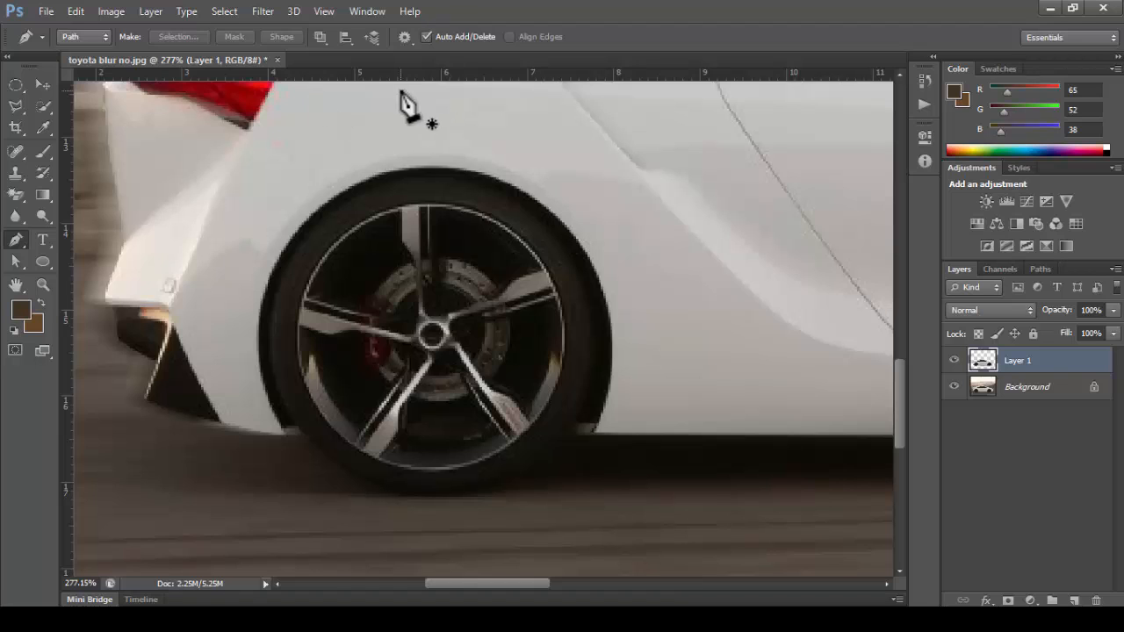
- Hide the rulers and show them again
key("ctrl+r")
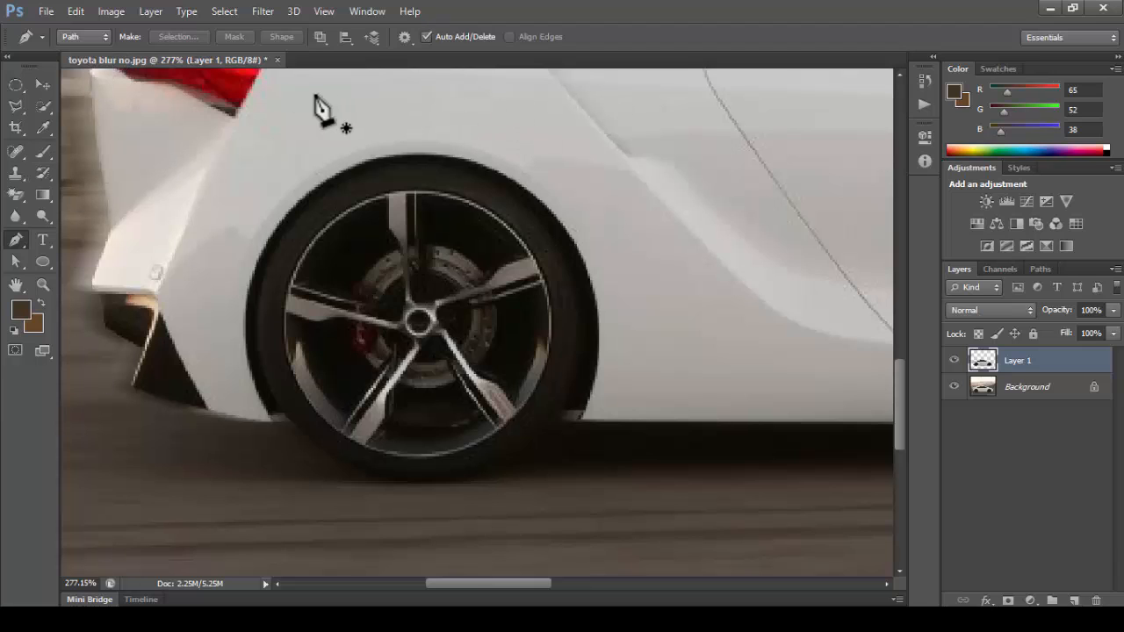
key("ctrl+r")
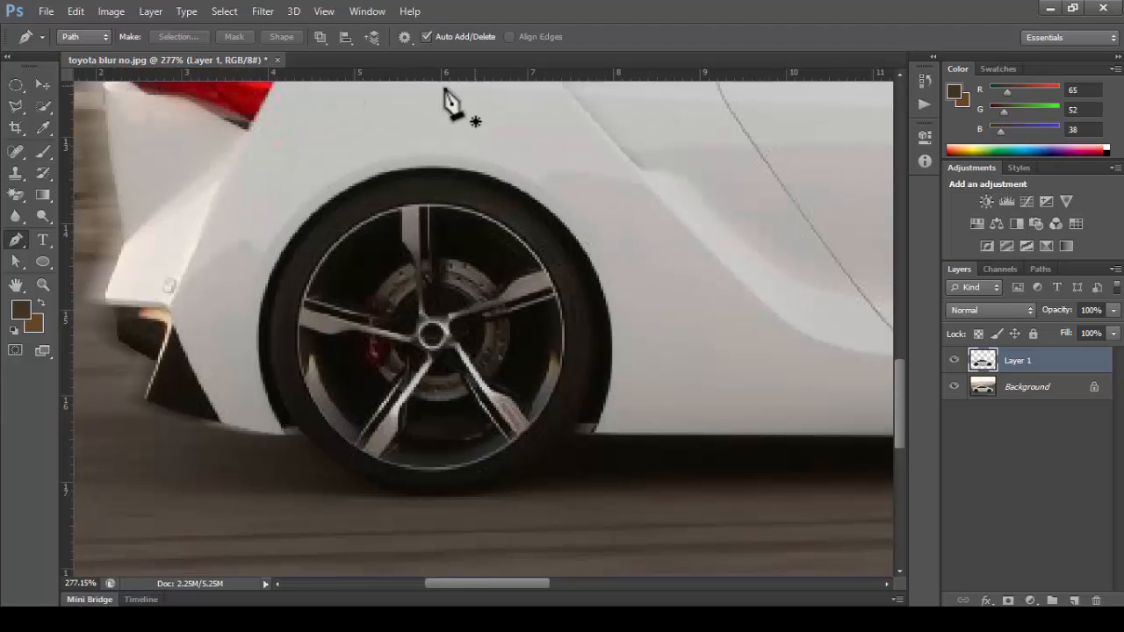
left_click(336, 13)
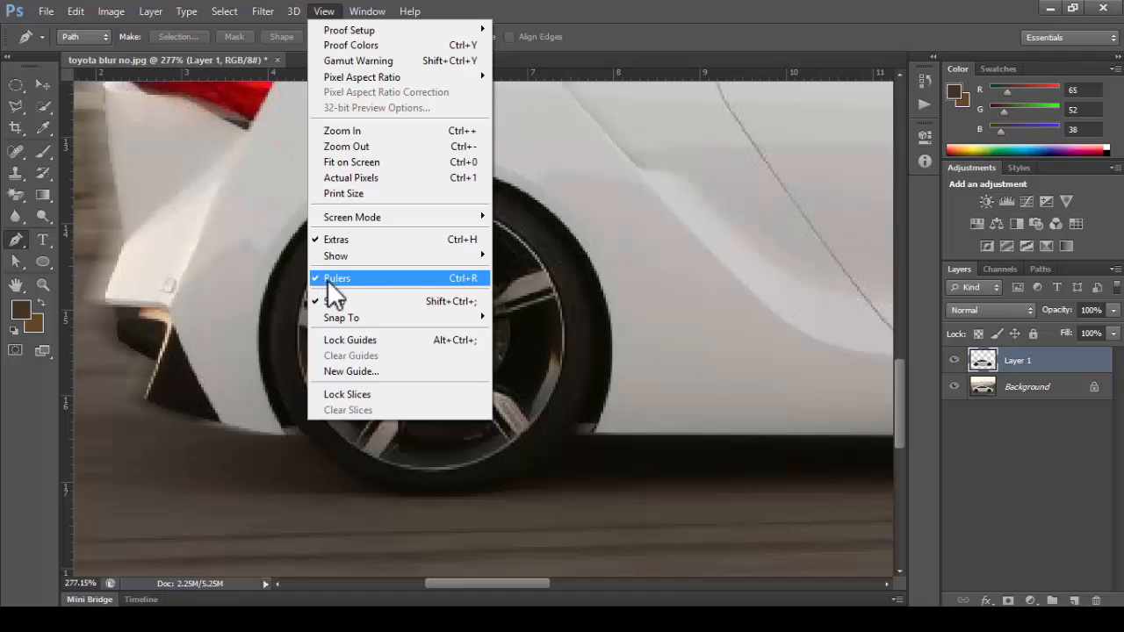
left_click(361, 278)
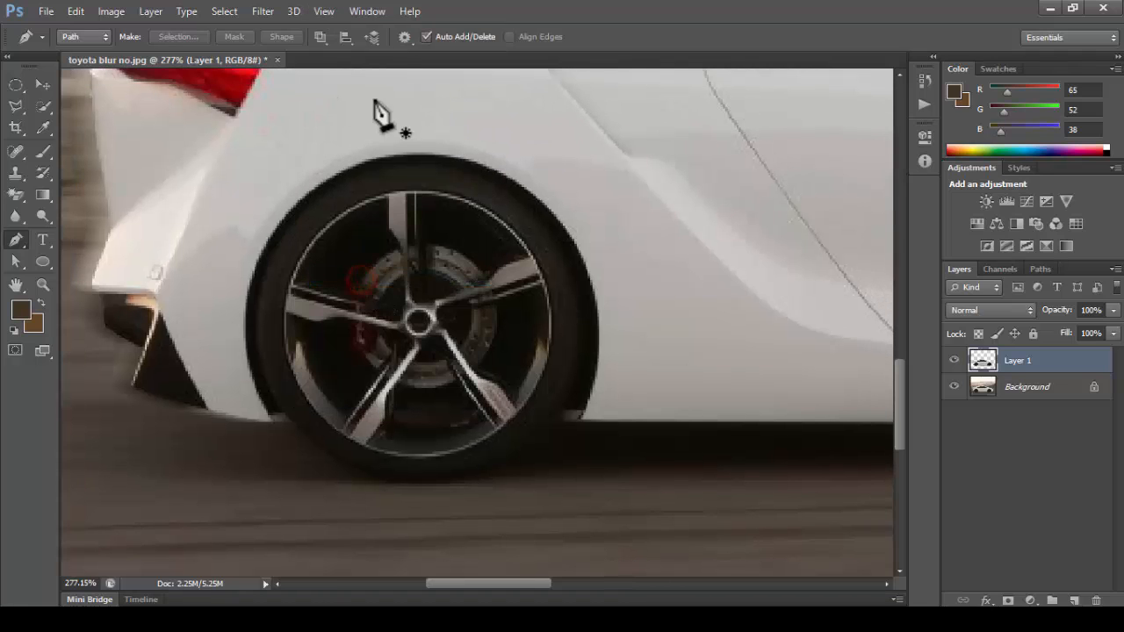
left_click(327, 11)
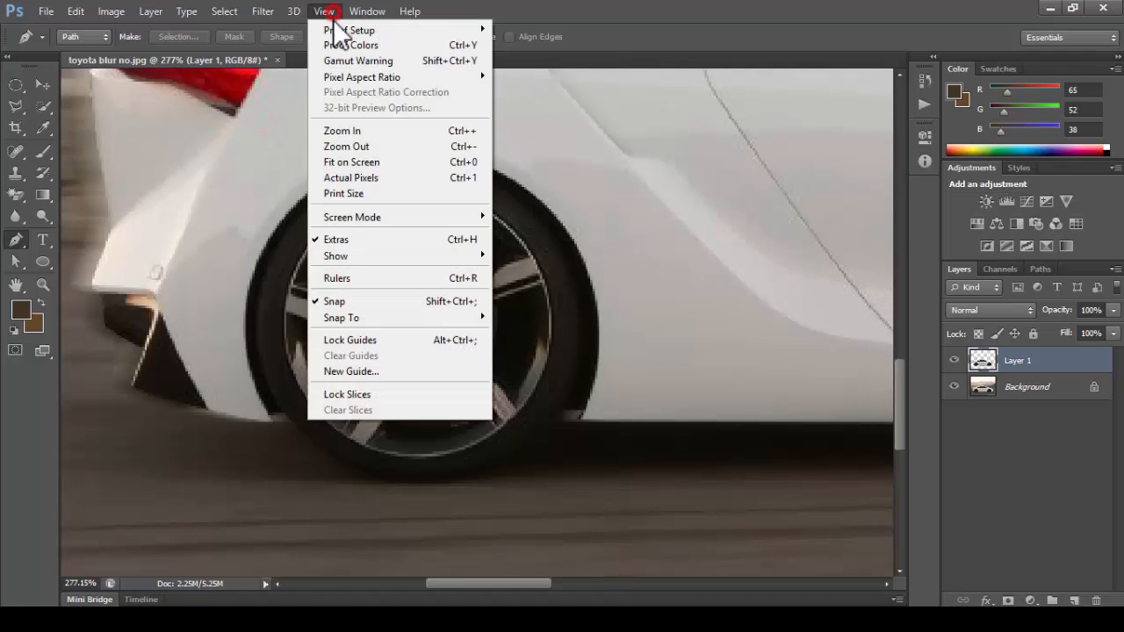
left_click(347, 276)
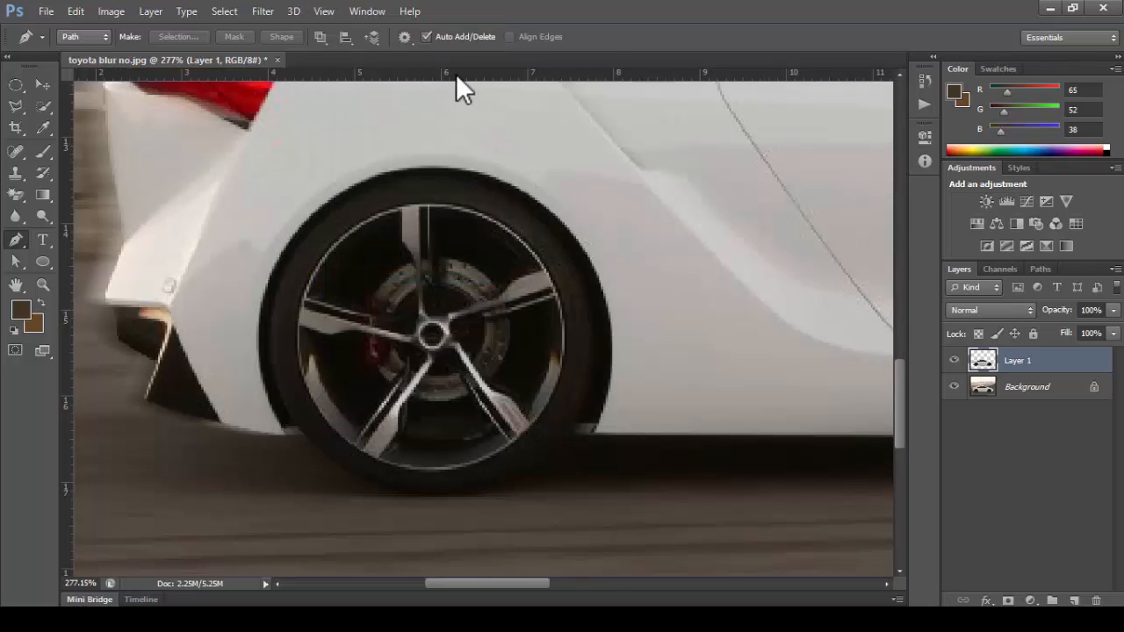
- Place a horizontal guide along the top edge of the rear wheel's rim and a vertical guide along its left edge
left_click(462, 73)
left_click_drag(461, 74, 464, 203)
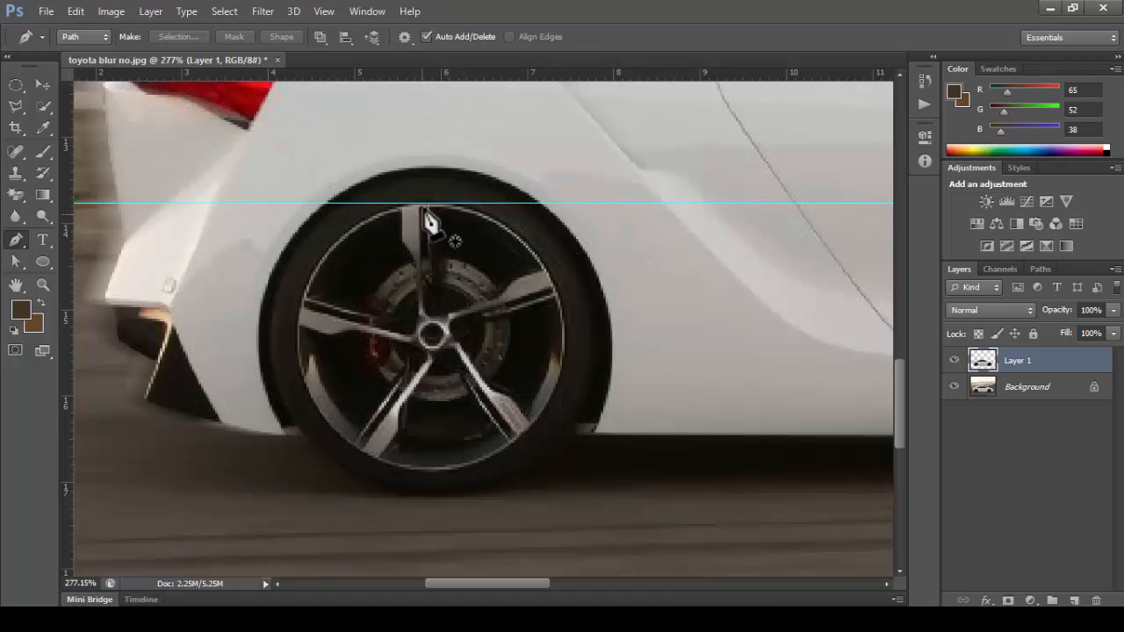
left_click(49, 80)
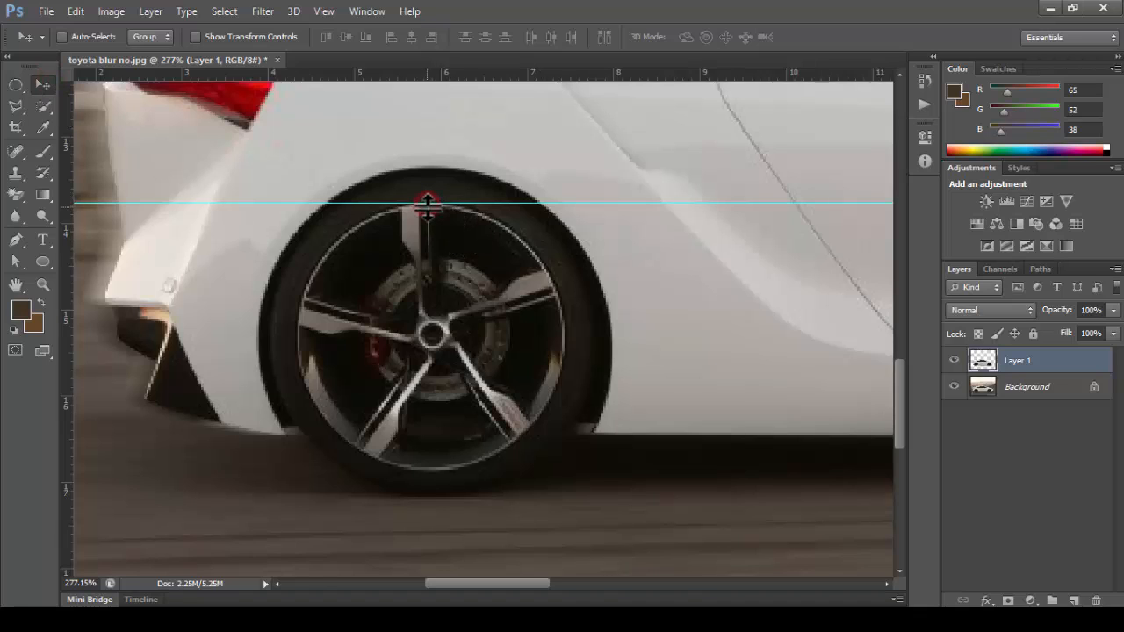
mouse_move(427, 204)
left_mouse_down()
mouse_move(417, 251)
mouse_move(418, 230)
mouse_move(446, 204)
left_mouse_up()
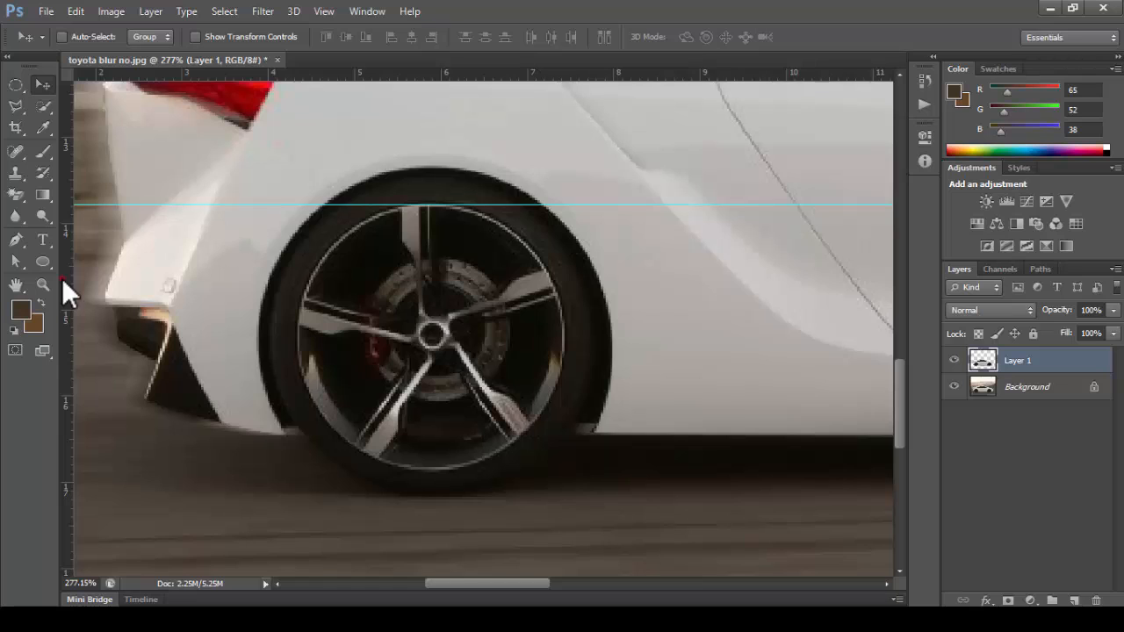
left_click_drag(63, 279, 298, 362)
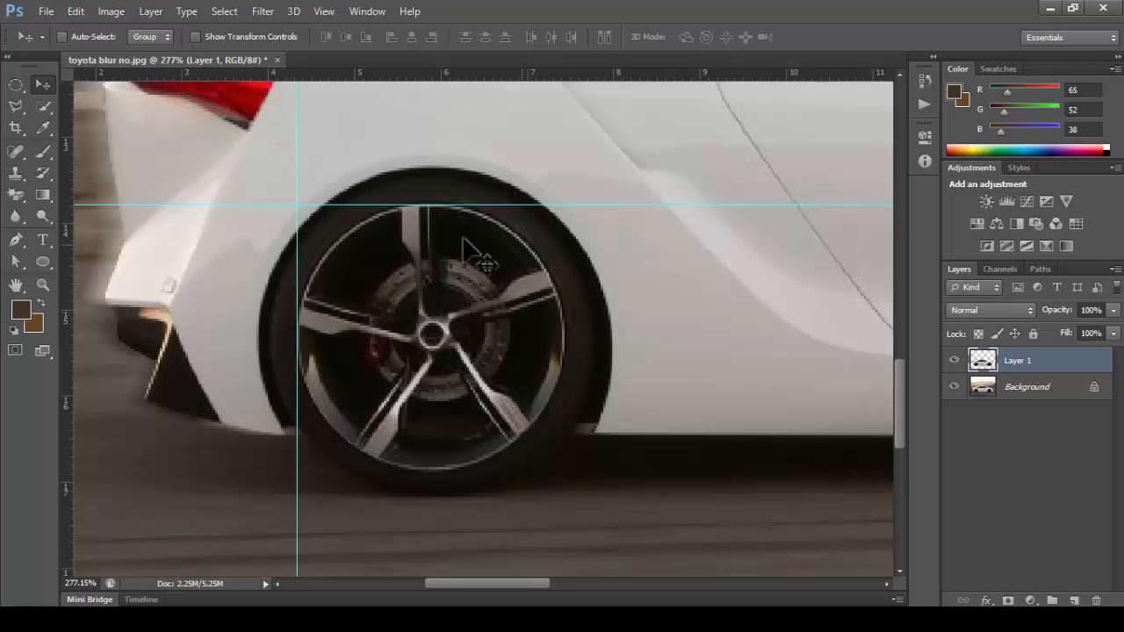
- Select the rear wheel's rim with the Elliptical Marquee tool, starting from the intersection of the two guides
left_click(14, 84)
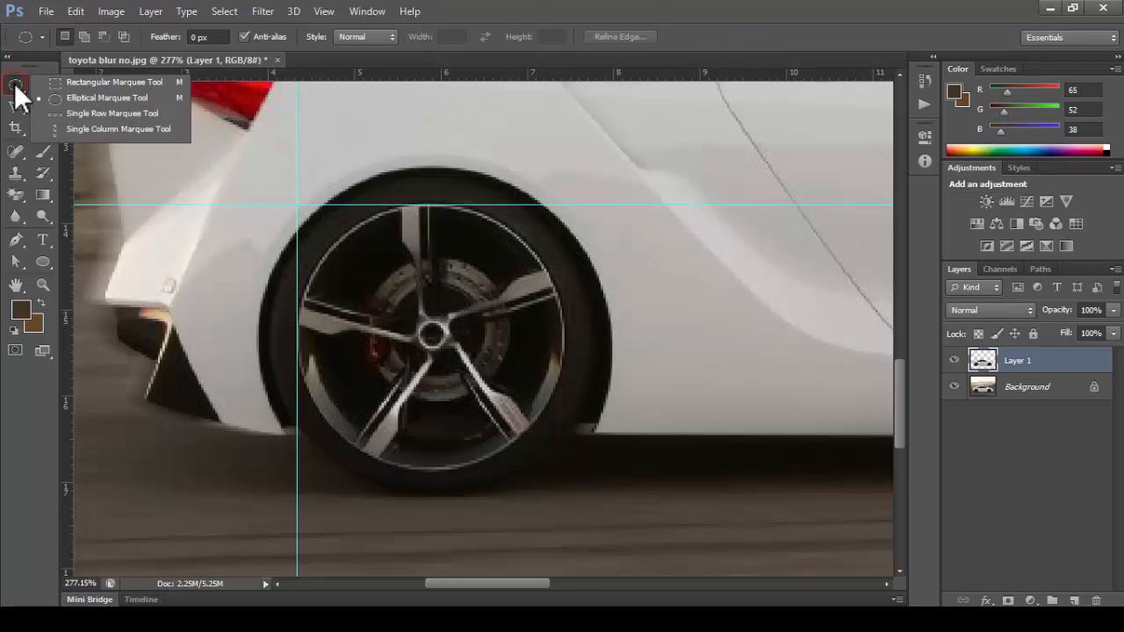
left_click(110, 98)
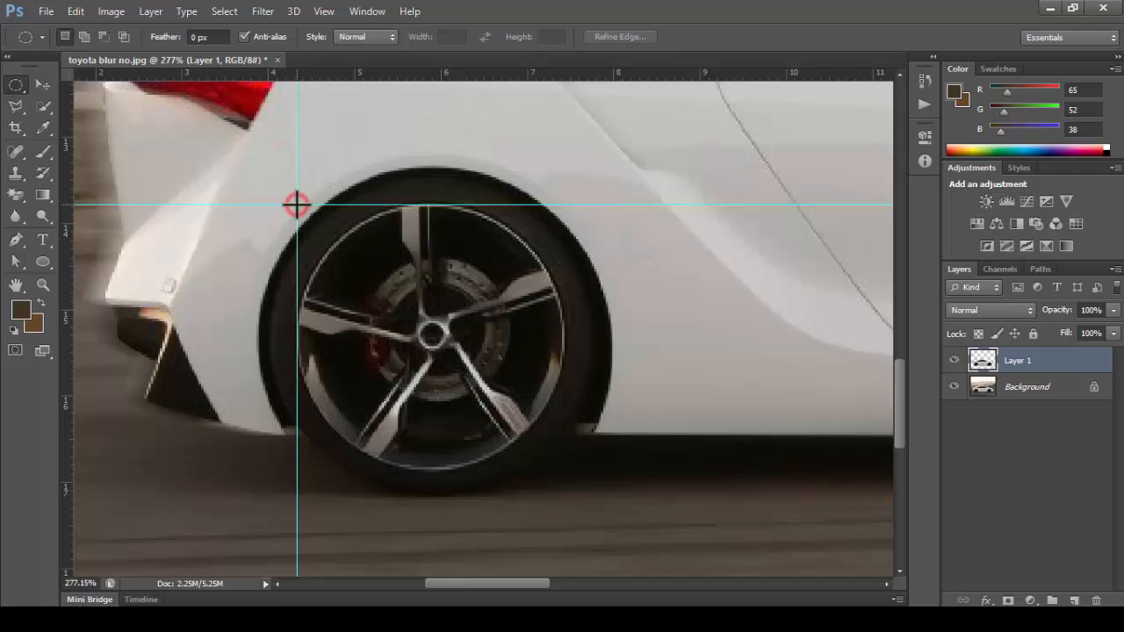
left_click_drag(296, 205, 564, 467)
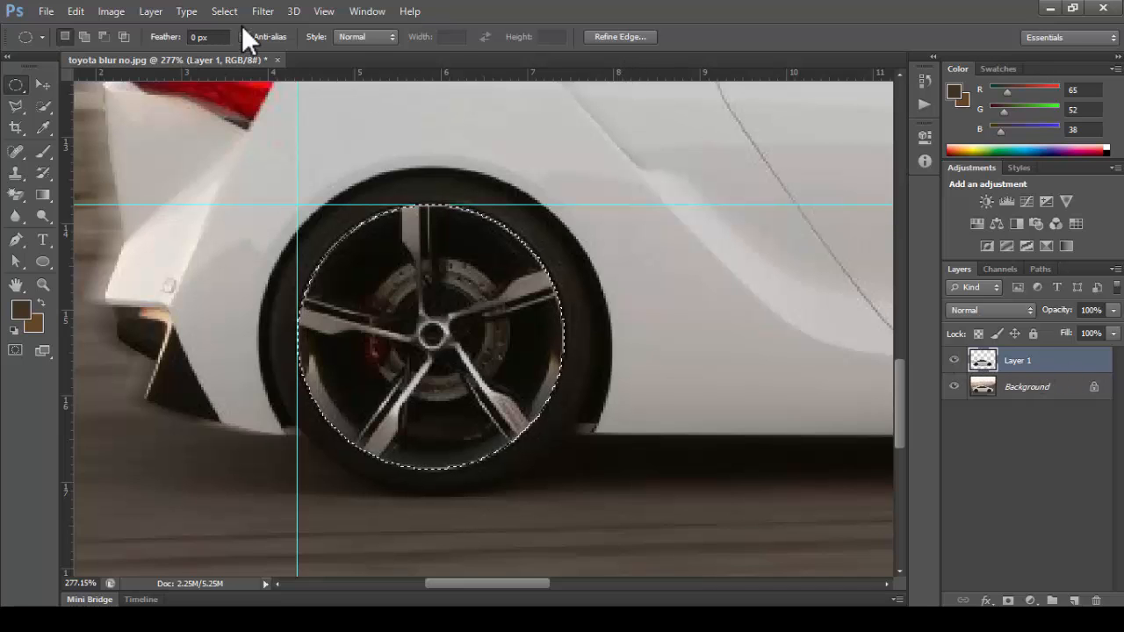
- Apply a Radial Blur to the selected rear rim with amount 20, Spin method and Best quality
left_click(265, 10)
left_click(325, 180)
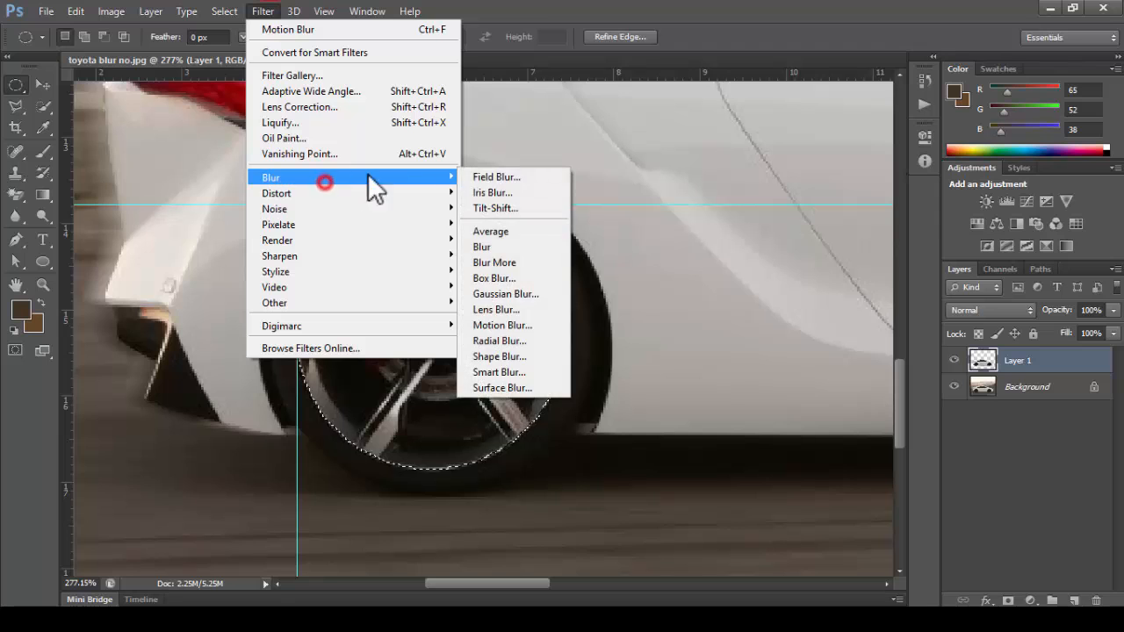
left_click(511, 343)
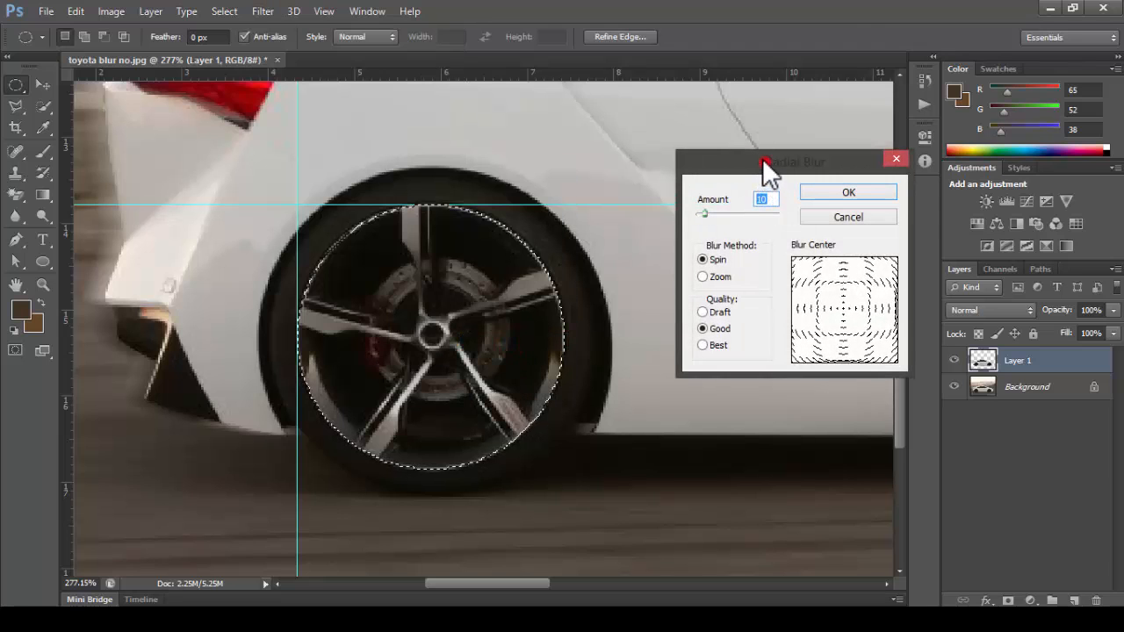
left_click_drag(762, 158, 728, 148)
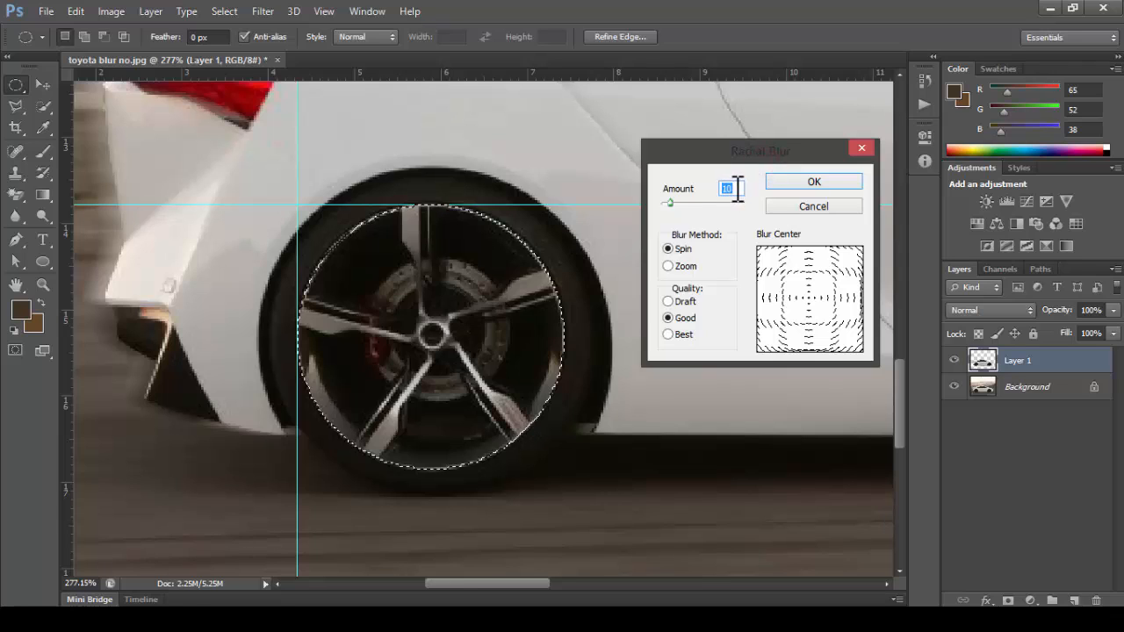
double_click(735, 188)
type("20")
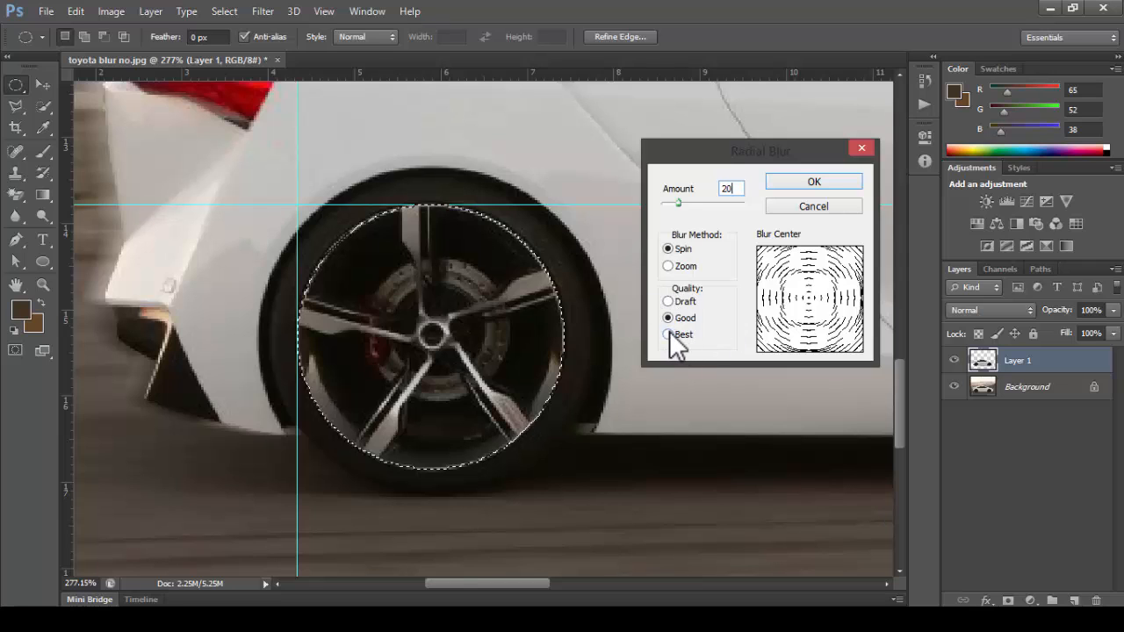
left_click(837, 181)
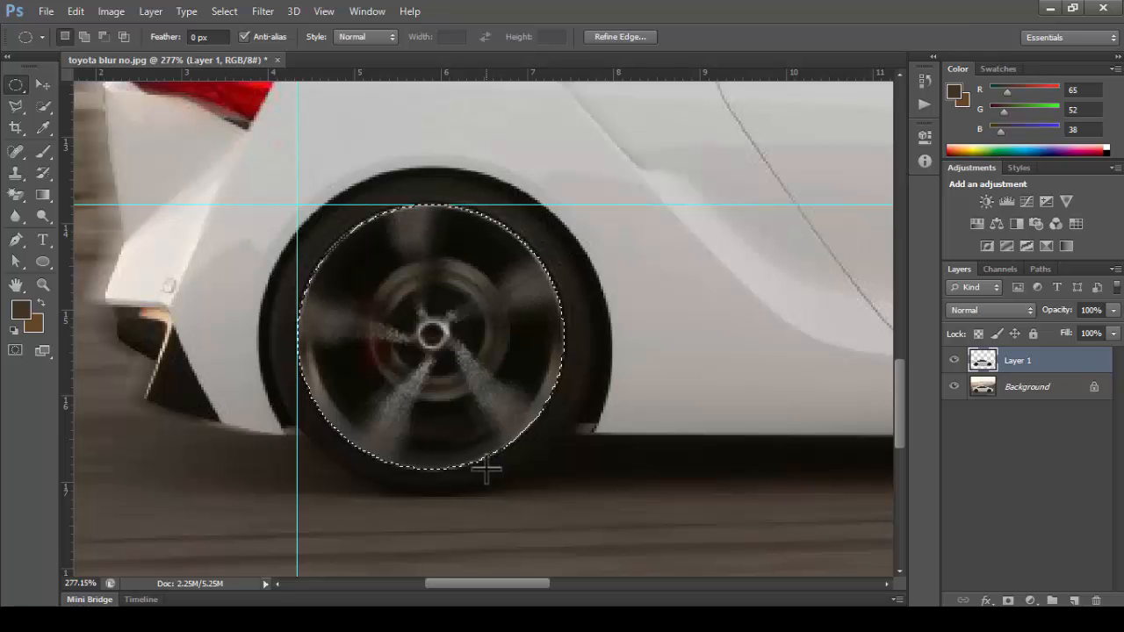
- Move the horizontal guide to the top edge of the front wheel's rim and add a vertical guide along its left edge
scroll(499, 439, "down", 5)
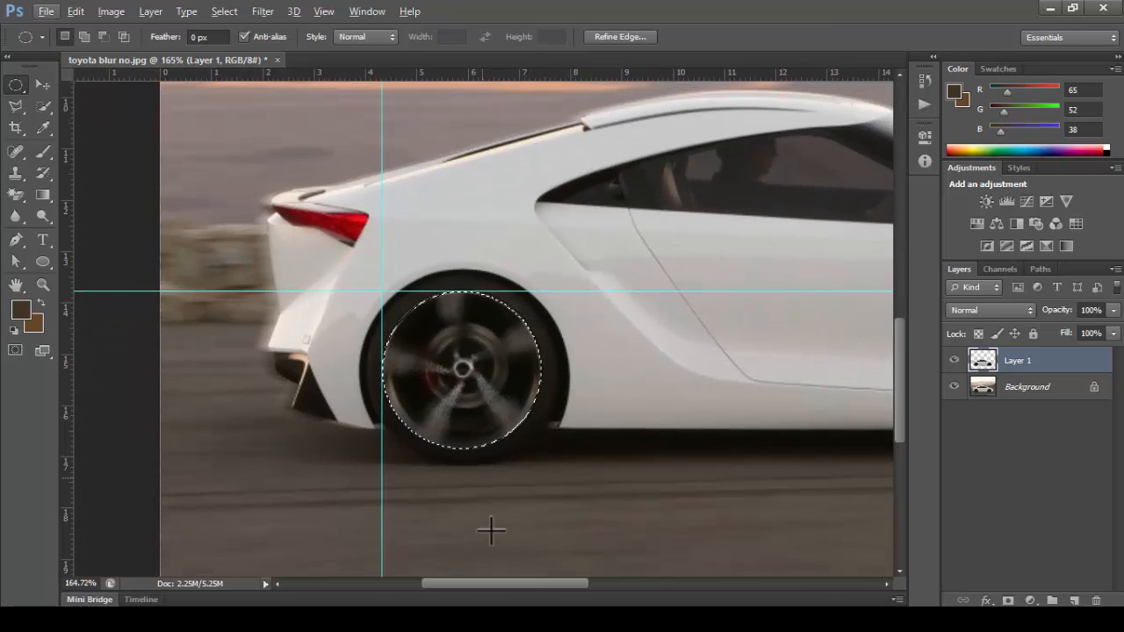
left_click_drag(481, 587, 629, 592)
scroll(590, 440, "up", 3)
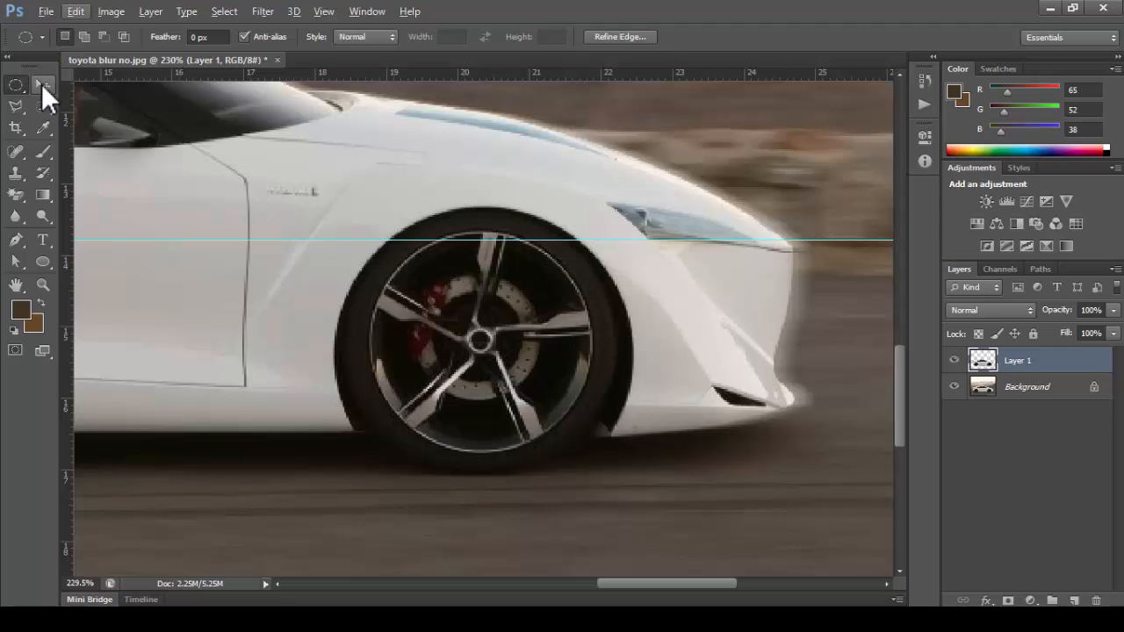
left_click(41, 83)
scroll(507, 267, "up", 2)
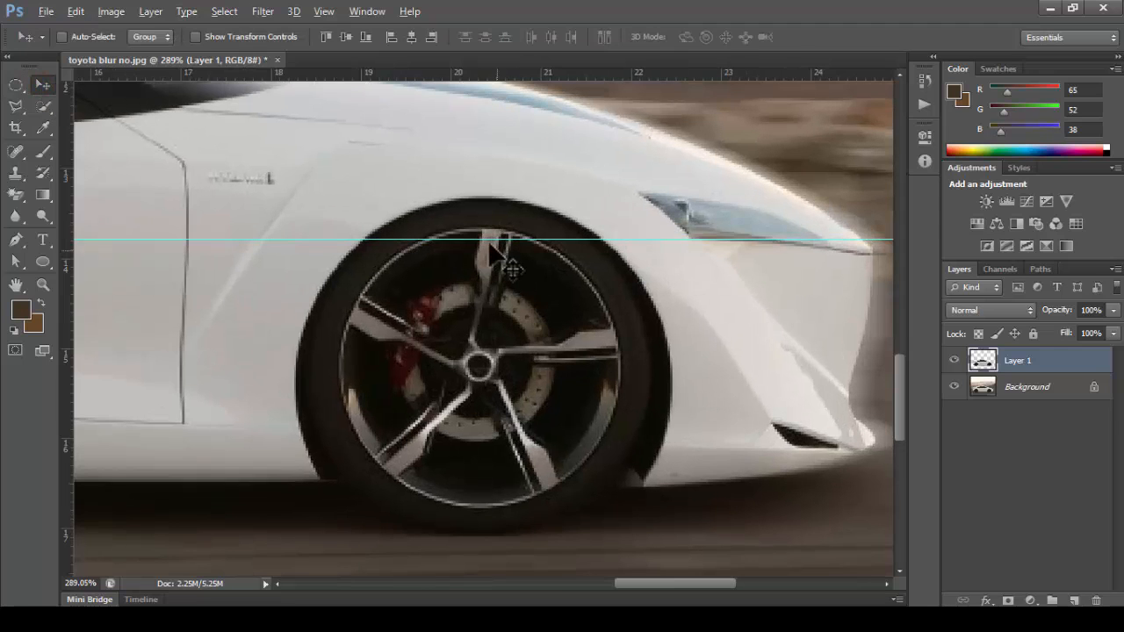
left_click_drag(487, 239, 486, 227)
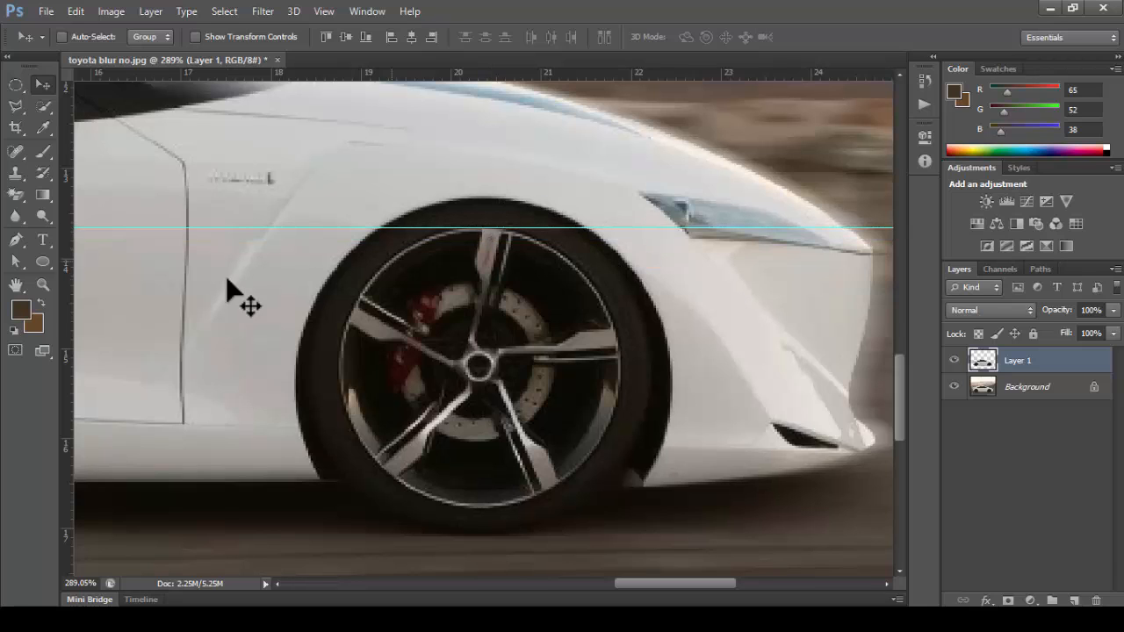
left_click_drag(67, 317, 339, 395)
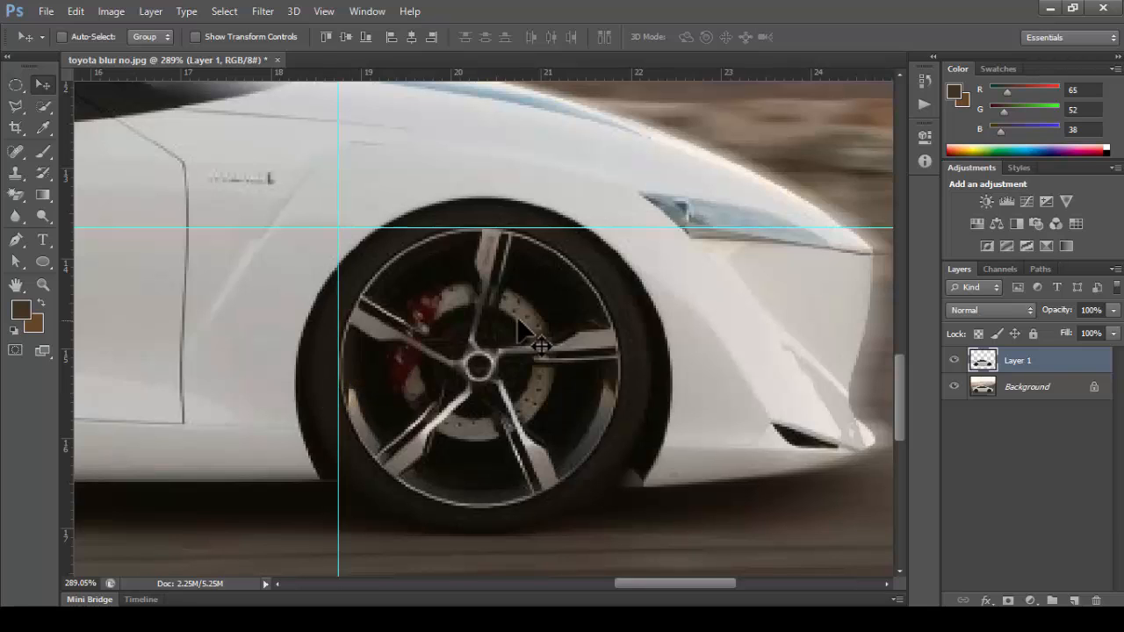
- Select the front wheel's rim with the Elliptical Marquee tool, starting from the intersection of its two guides
left_click(16, 84)
left_click(102, 101)
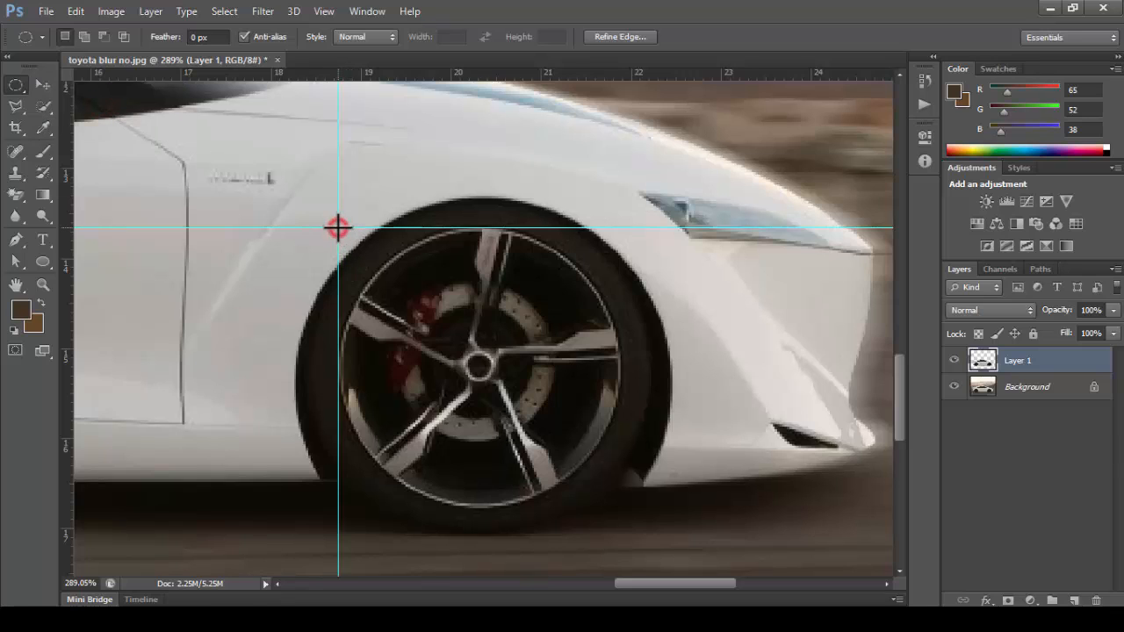
left_click_drag(338, 228, 617, 505)
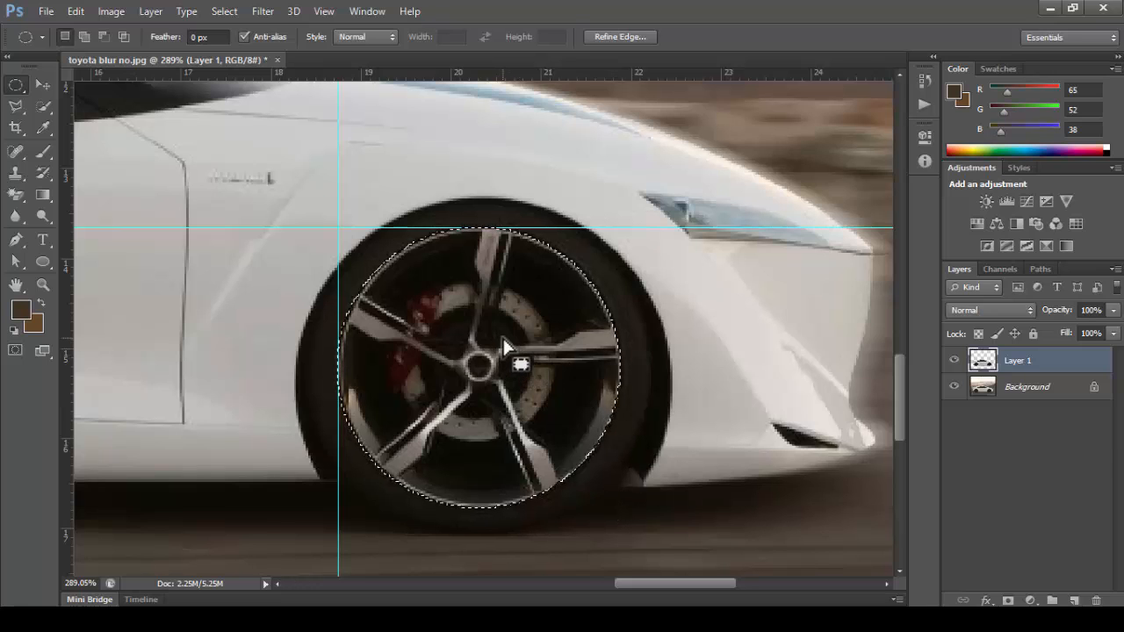
- Apply a Radial Blur to the selected front rim with amount 20, Spin method and Best quality
left_click(262, 12)
mouse_move(347, 176)
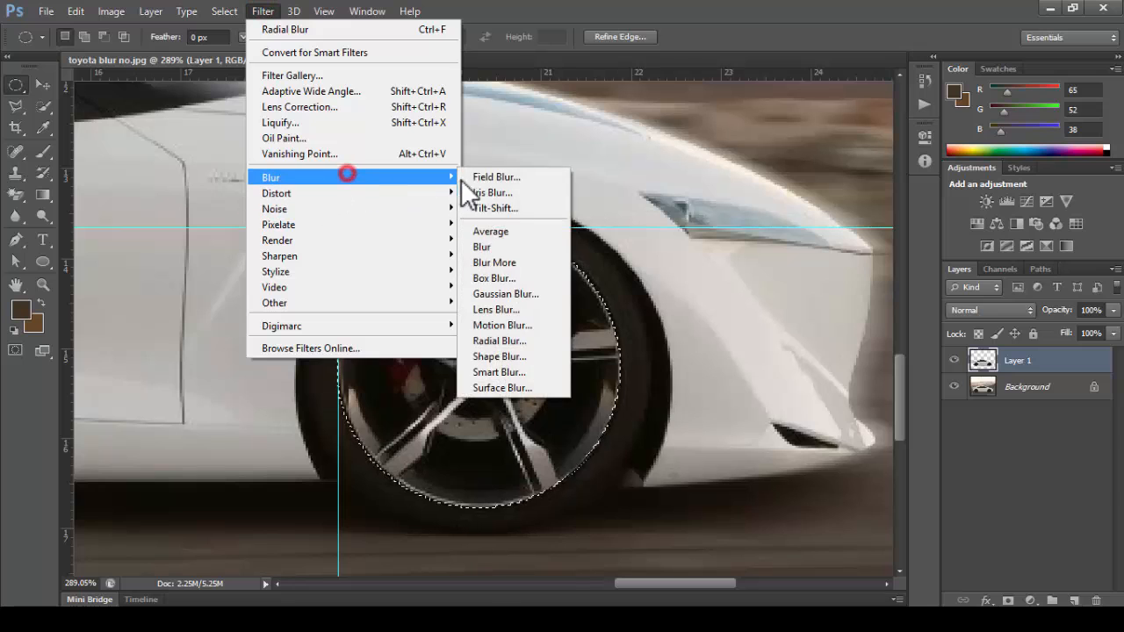
left_click(521, 342)
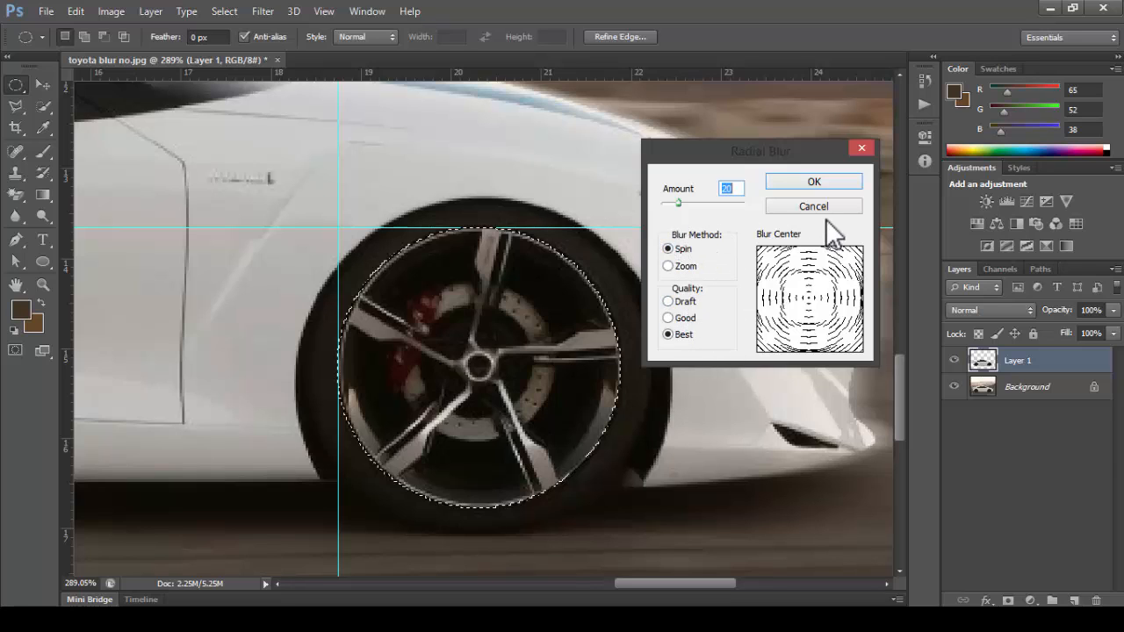
left_click(820, 181)
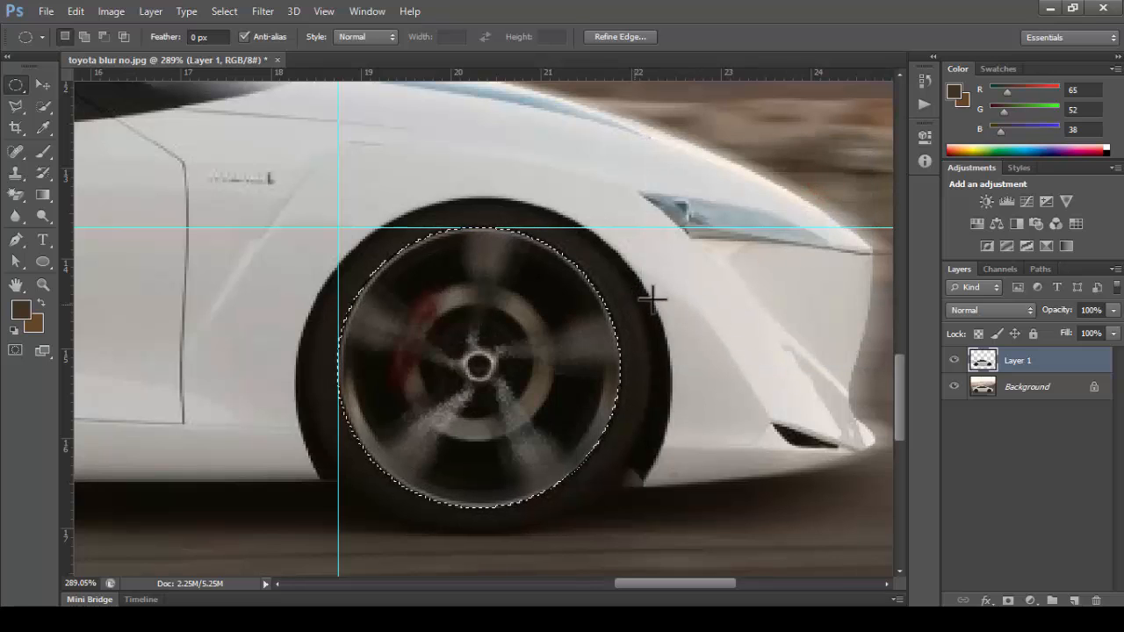
- Examine the spin blur on both wheels up close and across the whole car
key("alt")
scroll(343, 240, "down", 5)
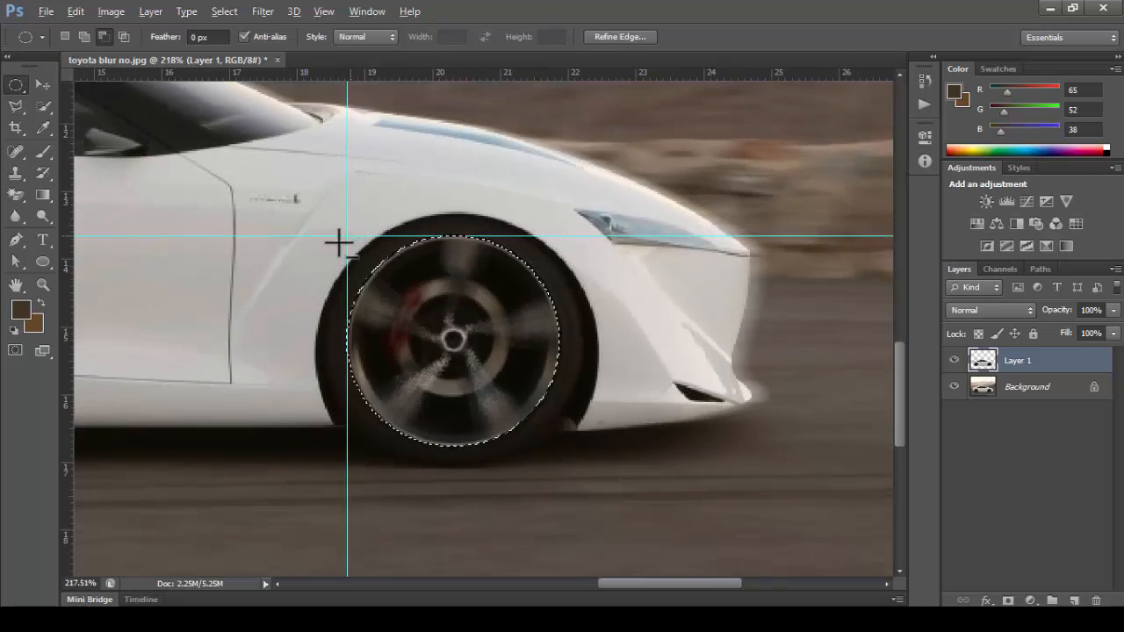
scroll(314, 256, "down", 2)
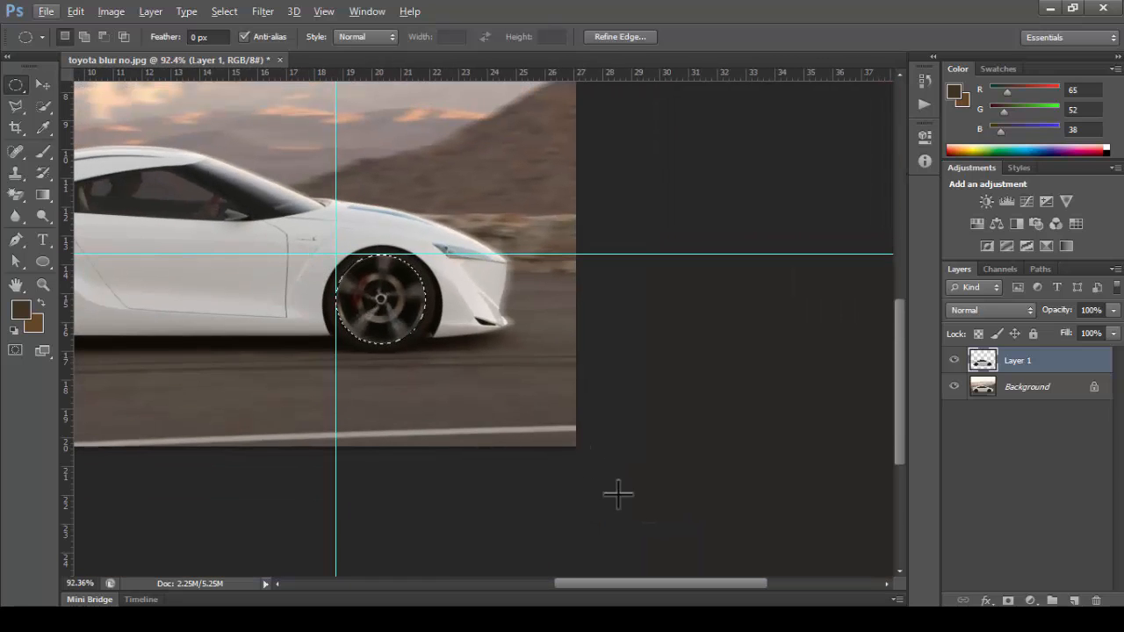
left_click_drag(666, 583, 592, 575)
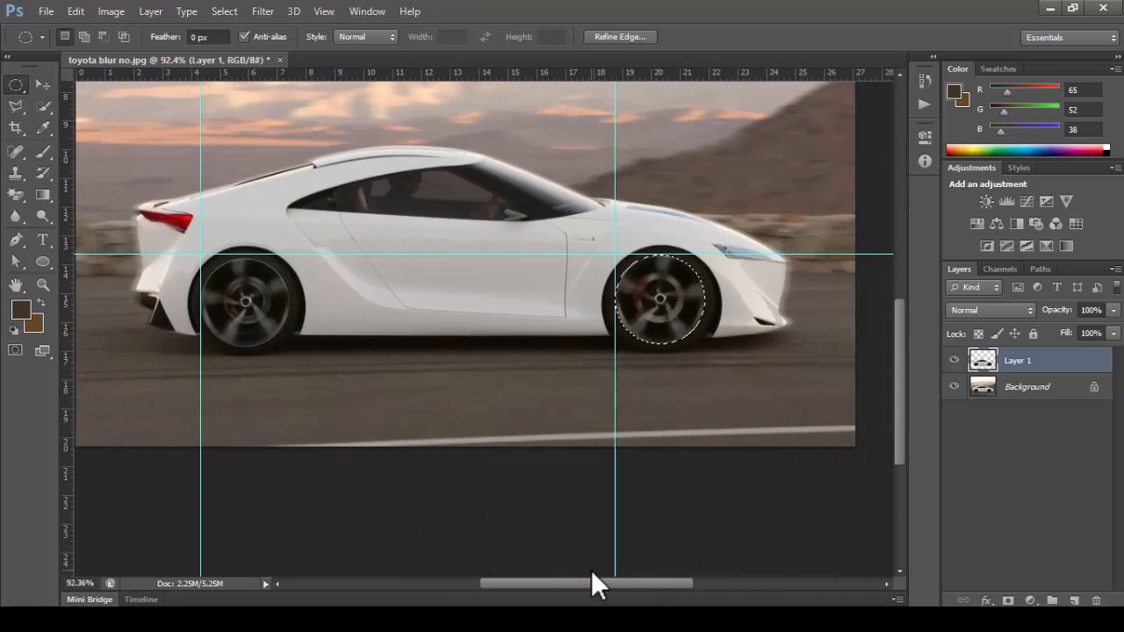
scroll(492, 441, "down", 1)
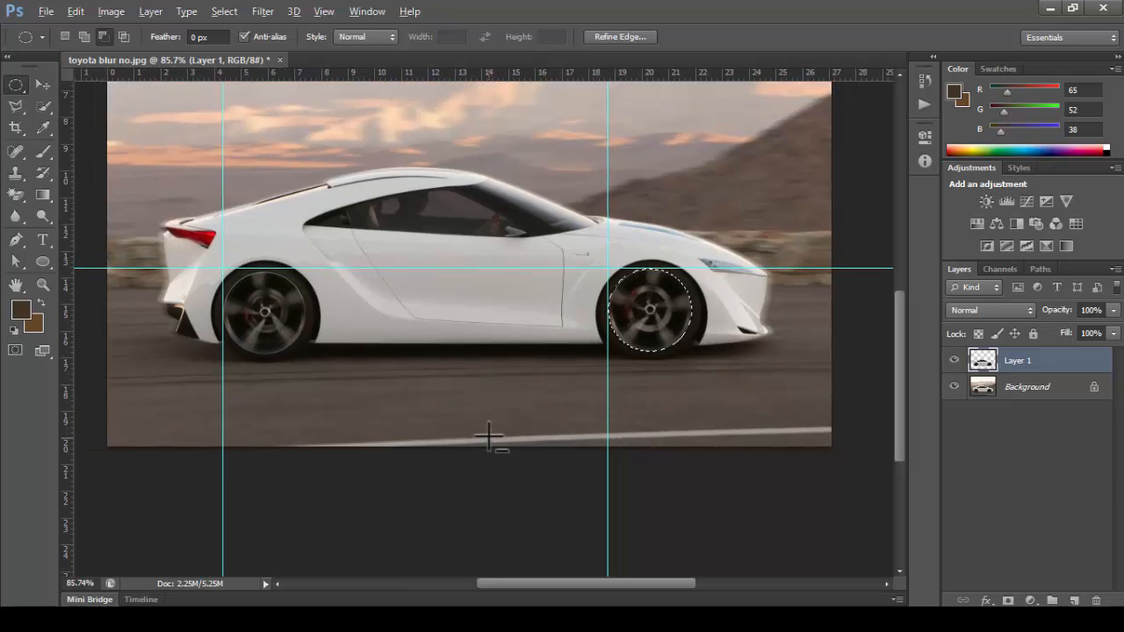
left_click_drag(516, 319, 515, 445)
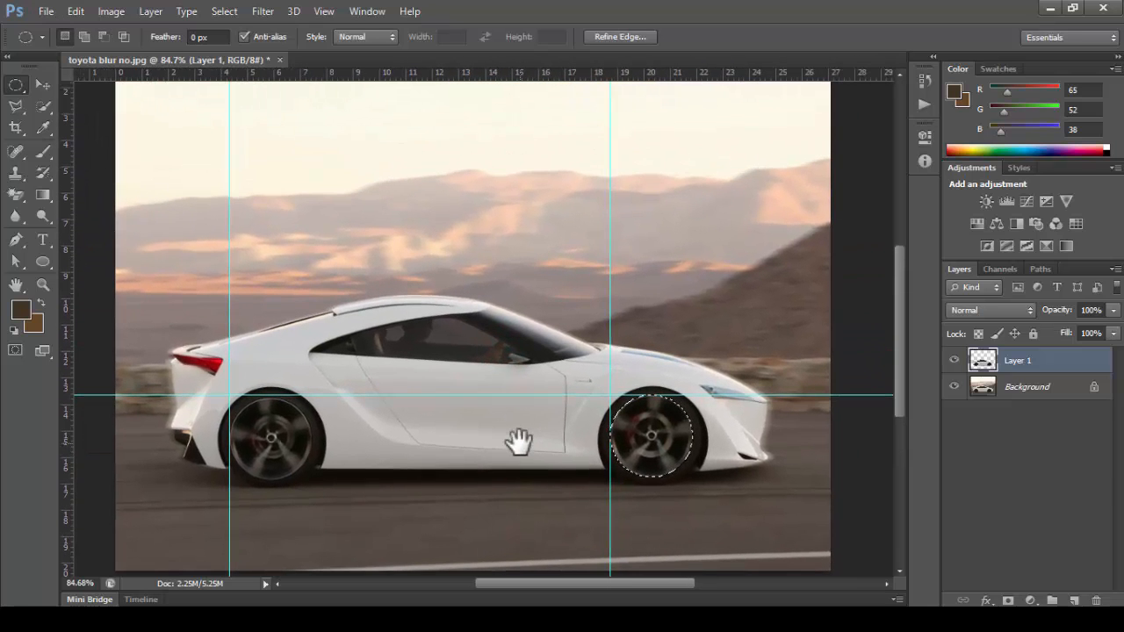
scroll(553, 428, "up", 5)
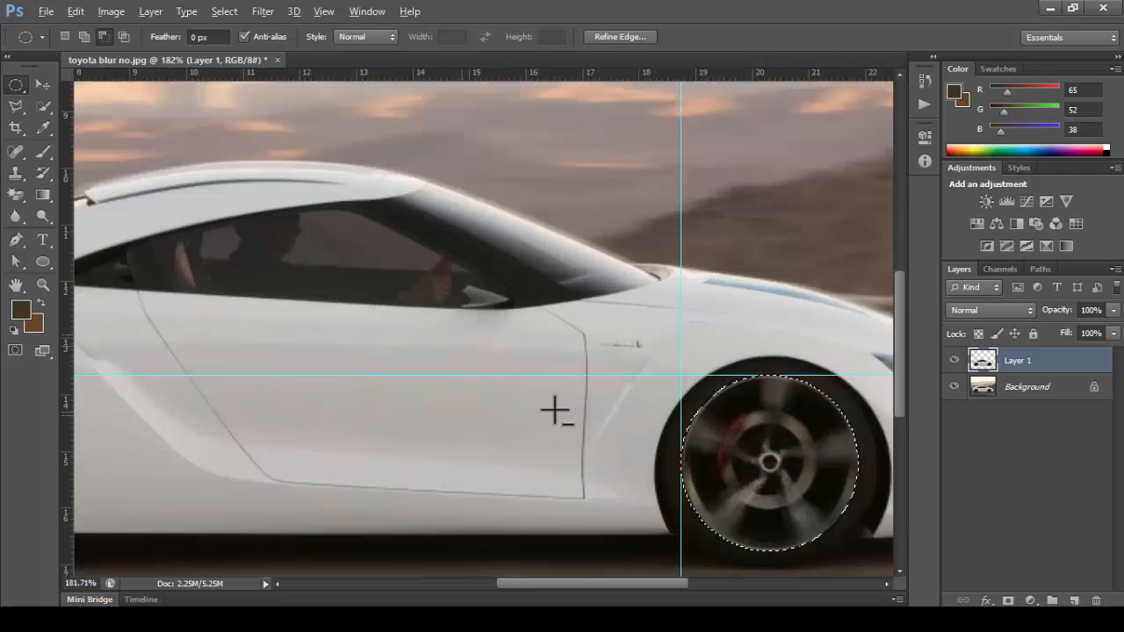
scroll(555, 411, "down", 2)
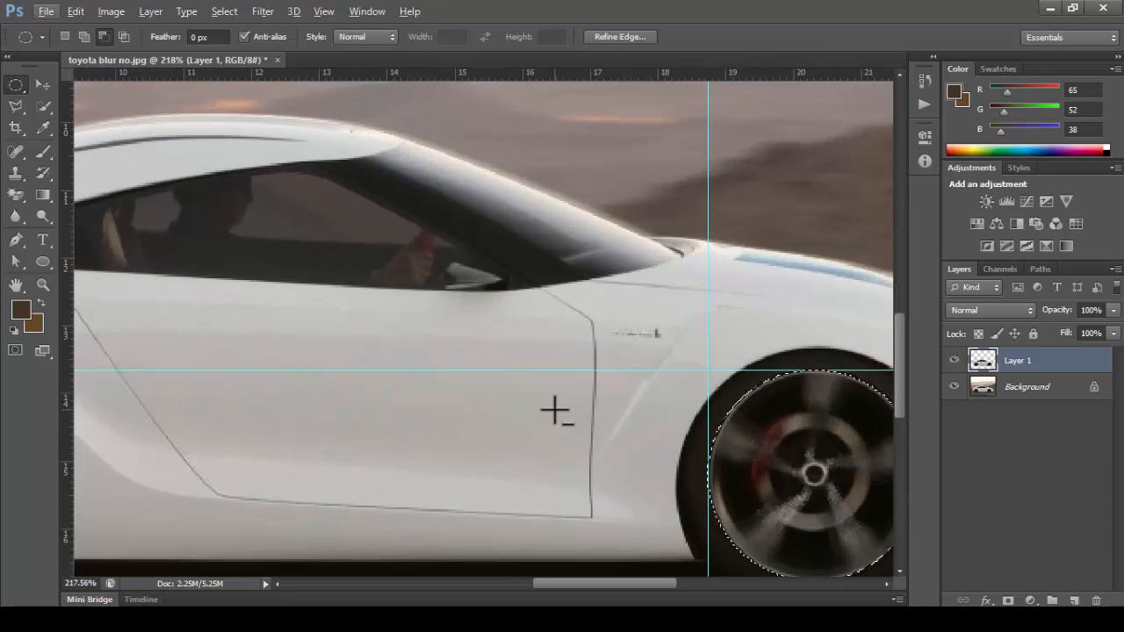
scroll(555, 411, "down", 3)
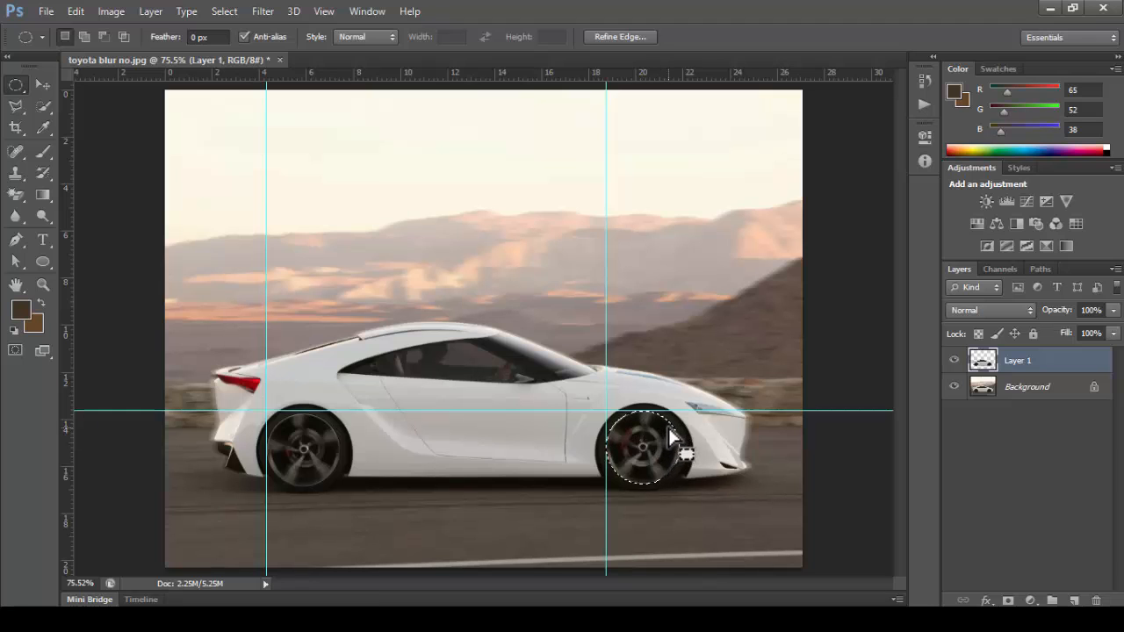
- Deselect the front wheel's rim
left_click(226, 12)
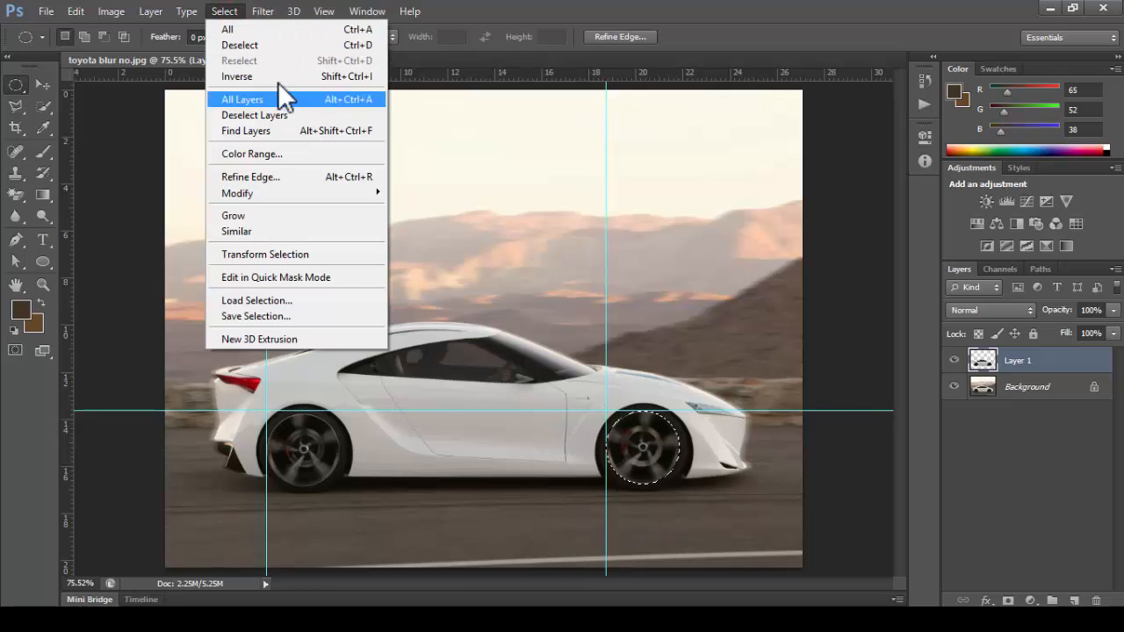
left_click(268, 47)
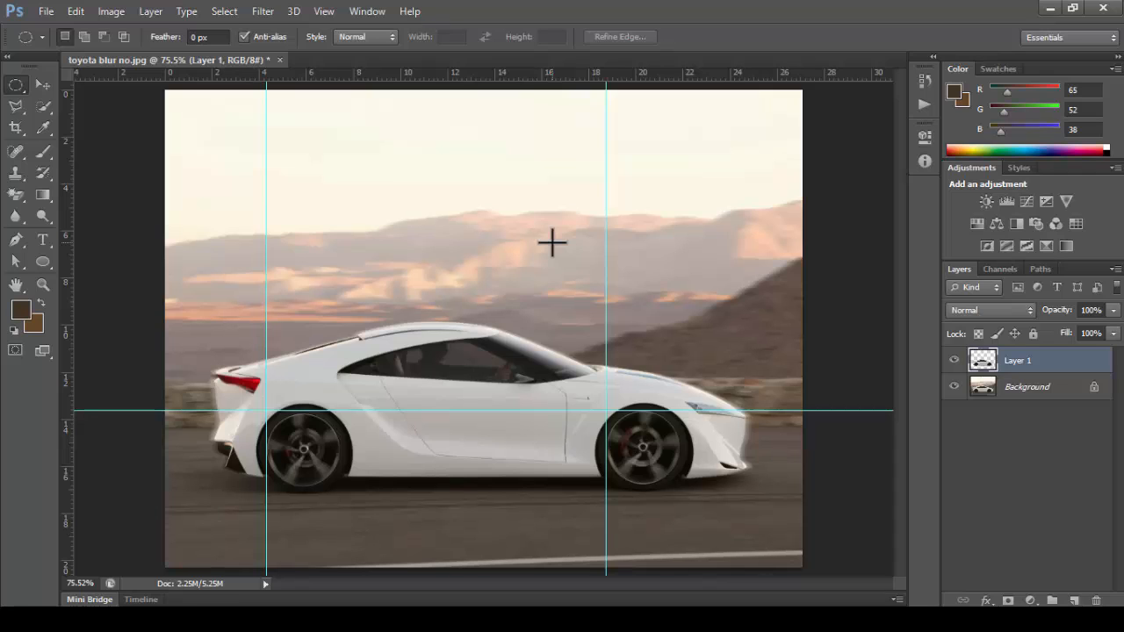
- Hide and show the guides repeatedly, leaving them shown
key("ctrl+semicolon")
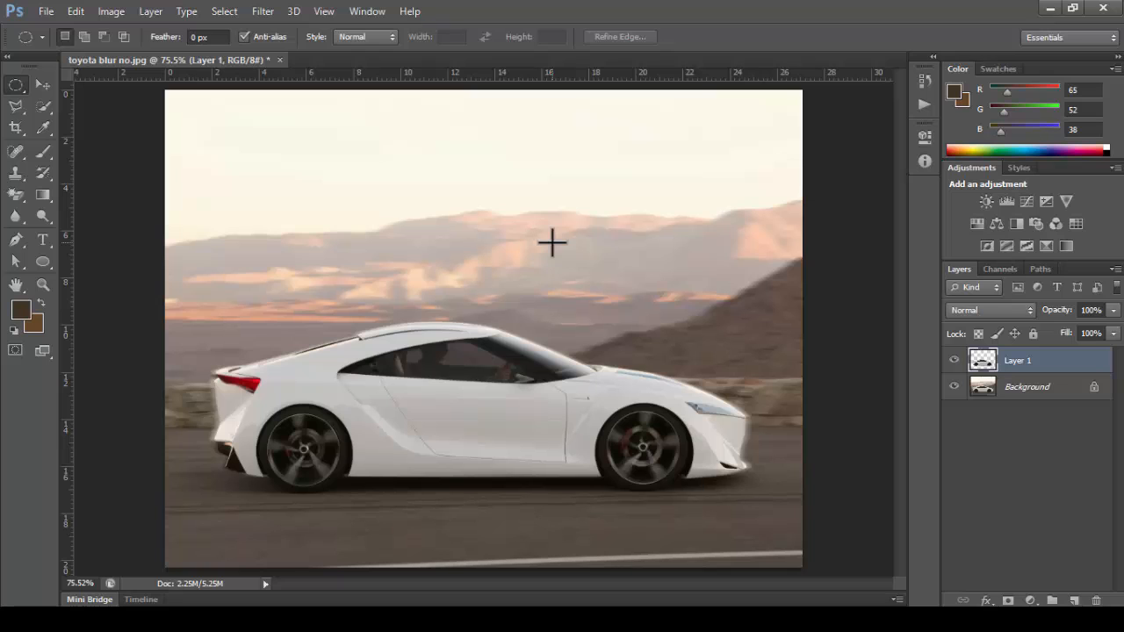
key("ctrl+semicolon")
key("ctrl+semicolon")
key("ctrl+semicolon")
key("ctrl+semicolon")
key("ctrl+semicolon")
key("ctrl+semicolon")
key("ctrl+semicolon")
key("ctrl+semicolon")
key("ctrl+semicolon")
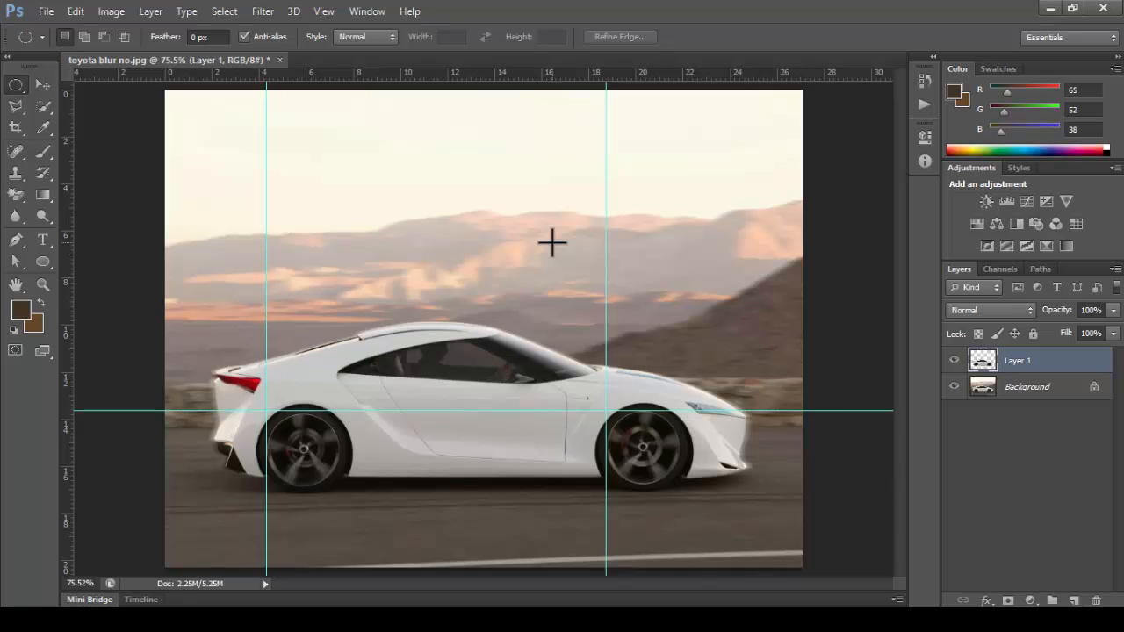
key("ctrl+semicolon")
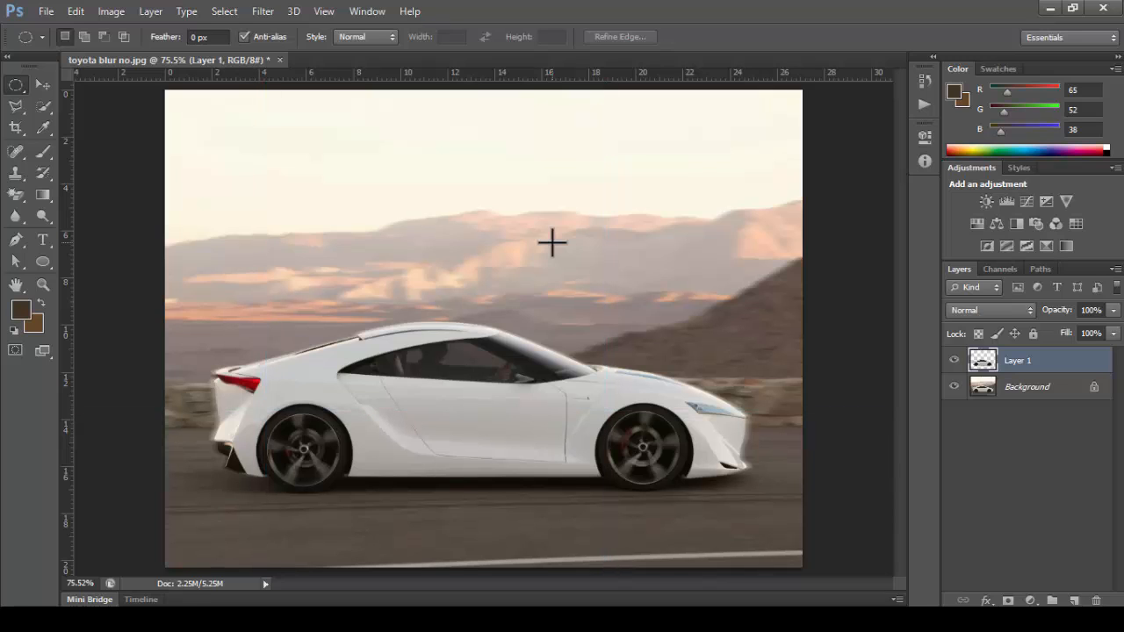
key("ctrl+semicolon")
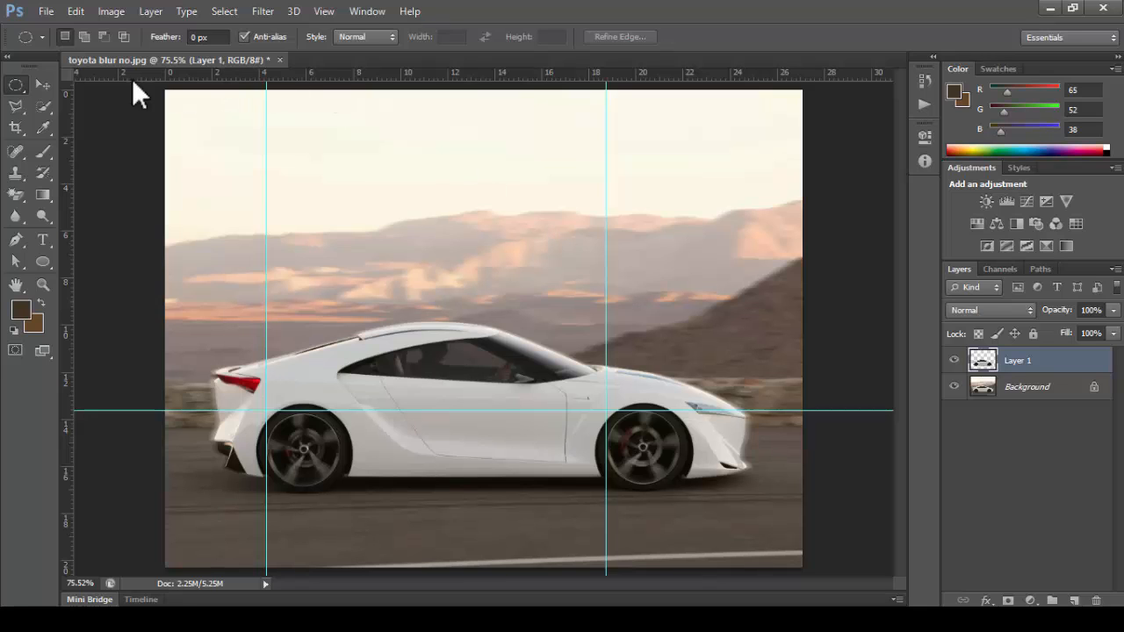
- Remove both vertical guides and the horizontal guide from the image with the Move tool
left_click(39, 79)
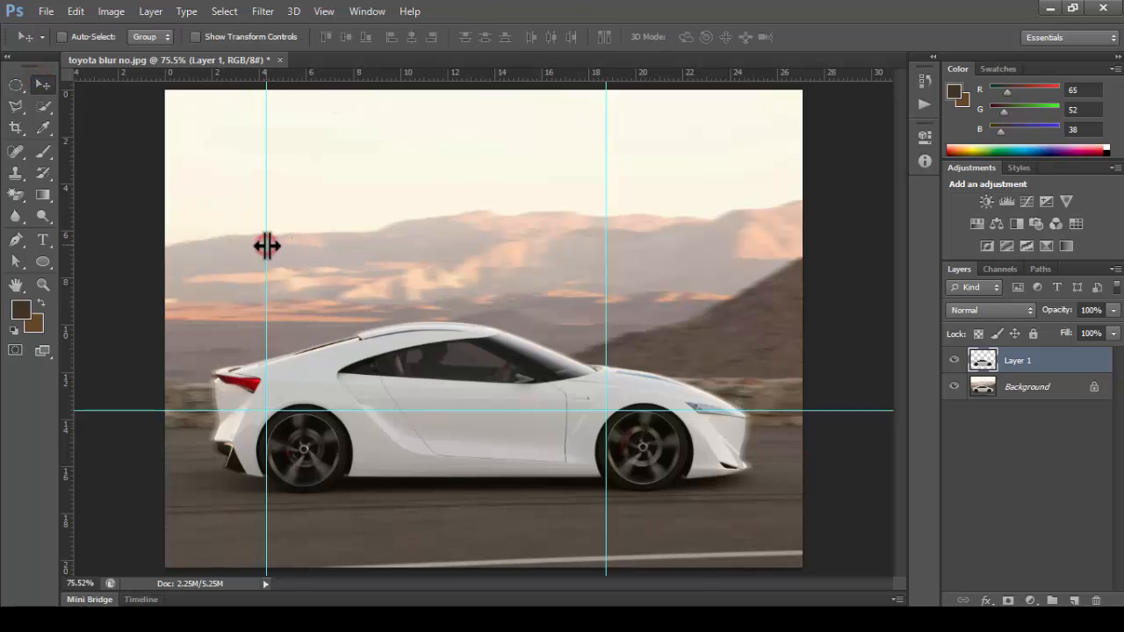
left_click_drag(266, 244, 9, 252)
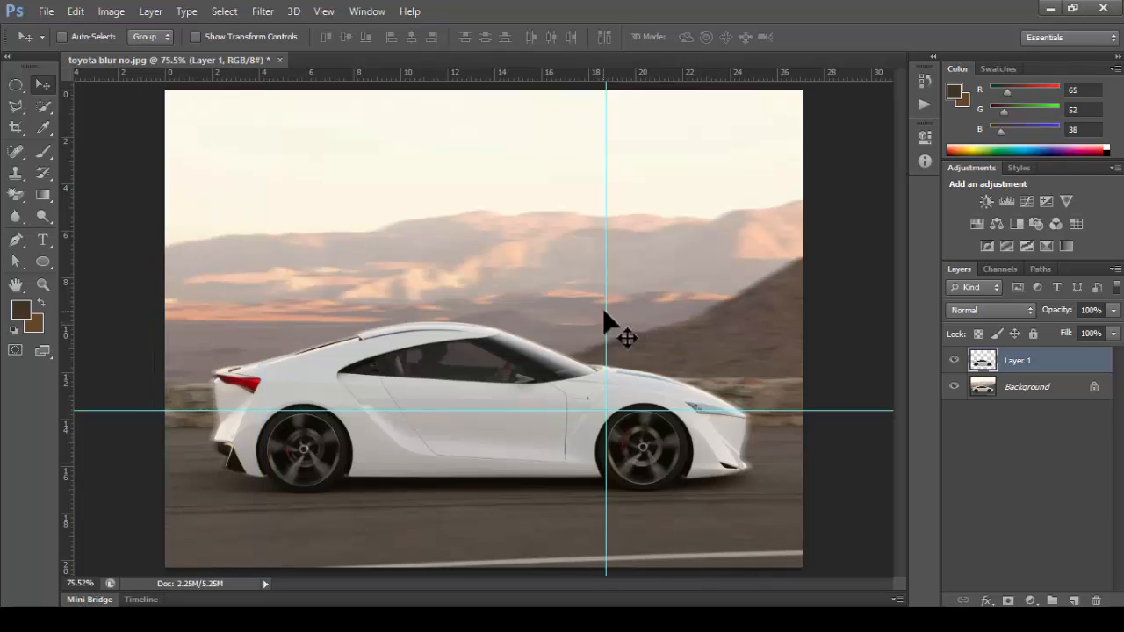
left_click_drag(577, 313, 10, 302)
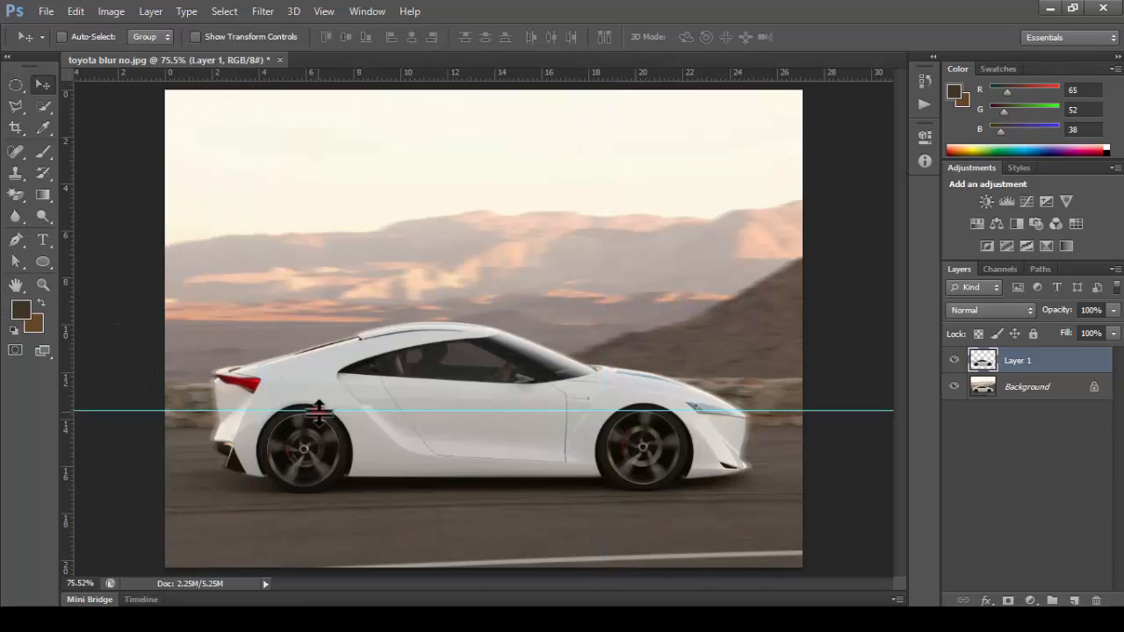
left_click_drag(319, 411, 369, 36)
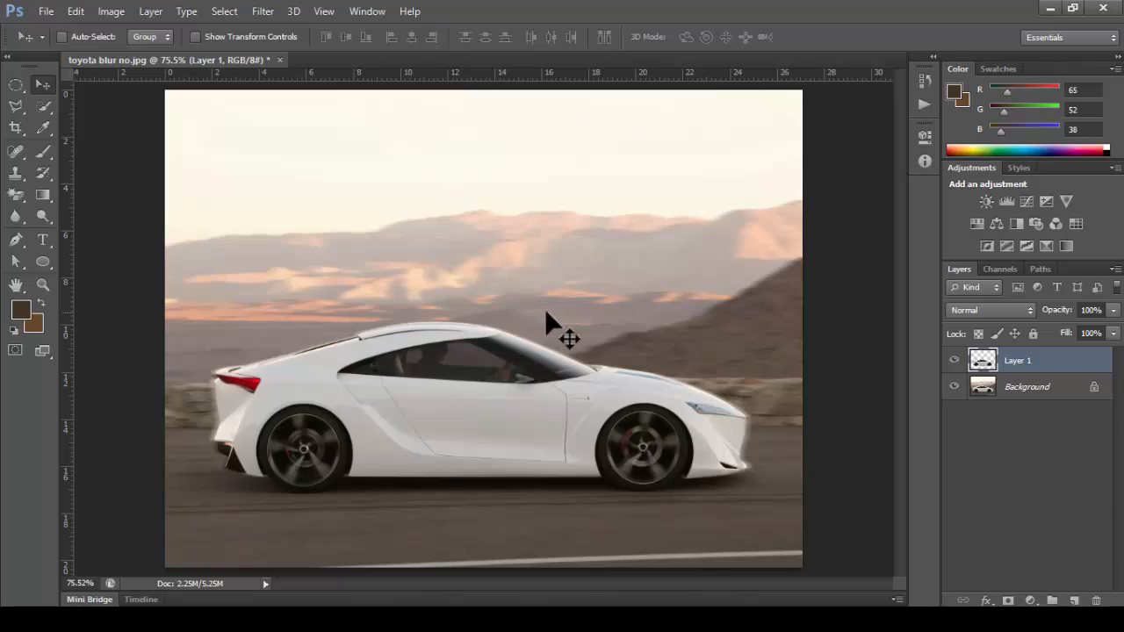
left_click(1054, 387)
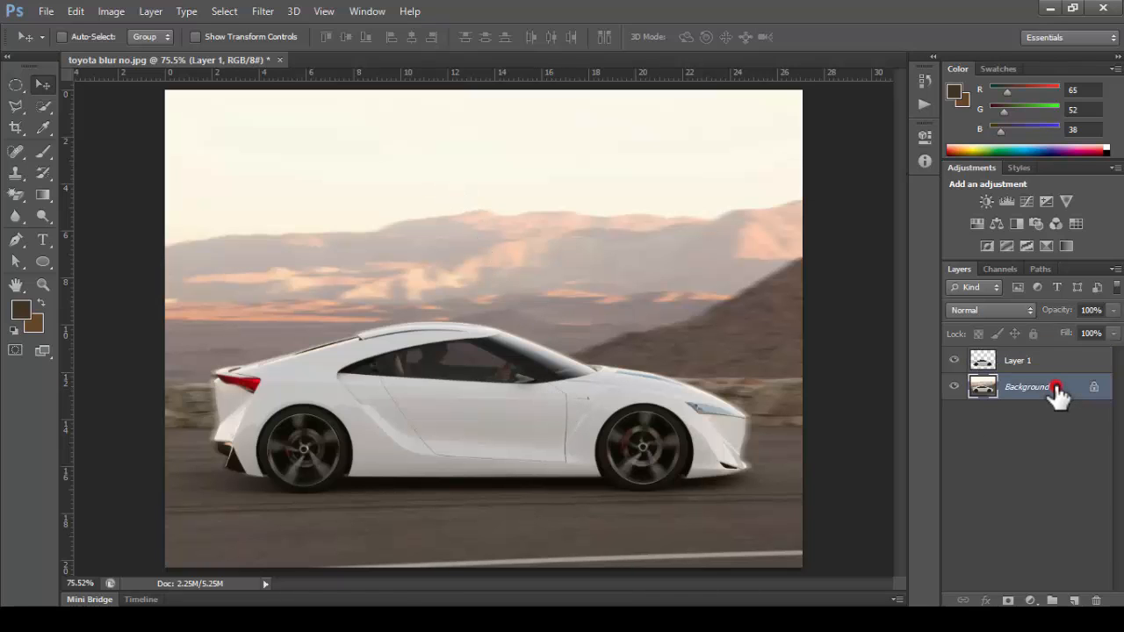
left_click(1037, 361)
left_click(1030, 387)
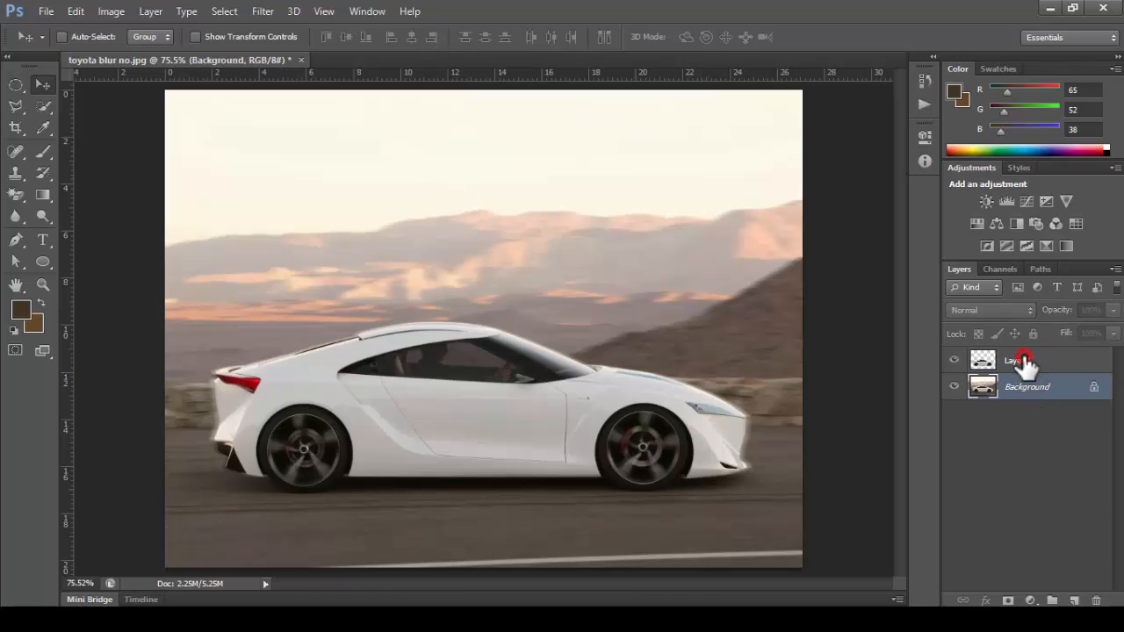
left_click(1024, 361)
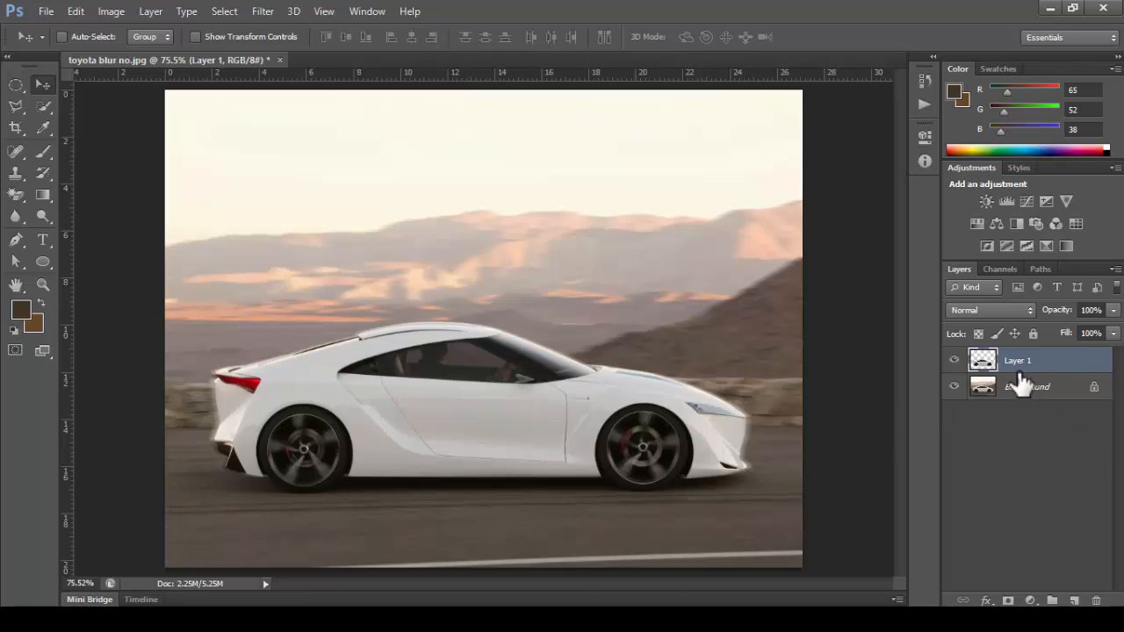
- Start saving the finished image, browse the Desktop and Libraries locations, and choose JPEG as the file format
left_click(45, 11)
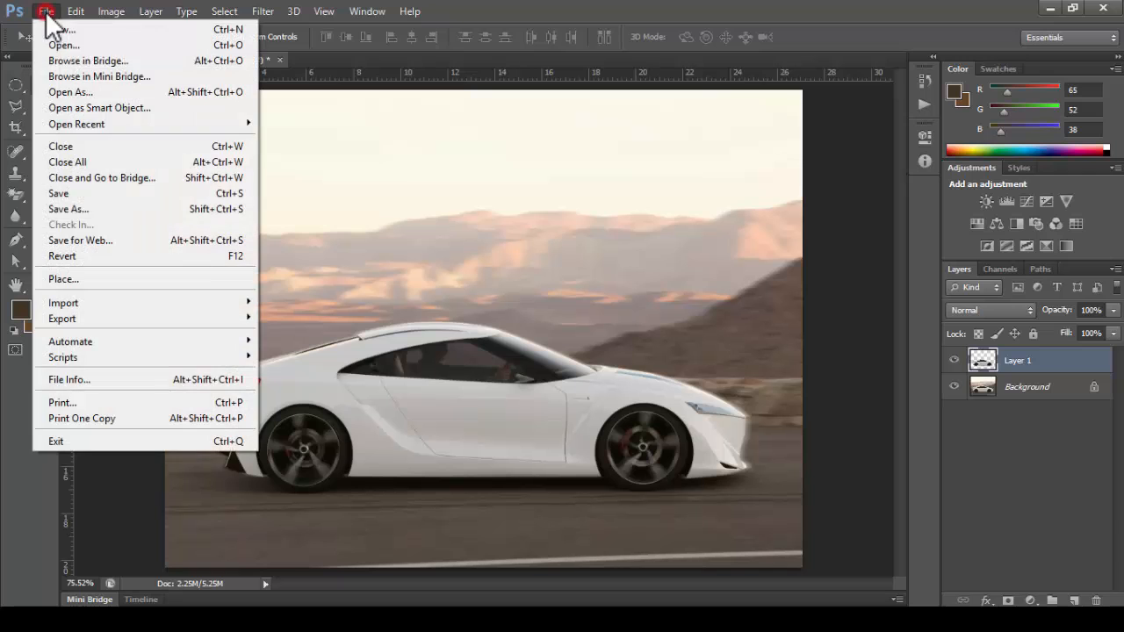
left_click(81, 195)
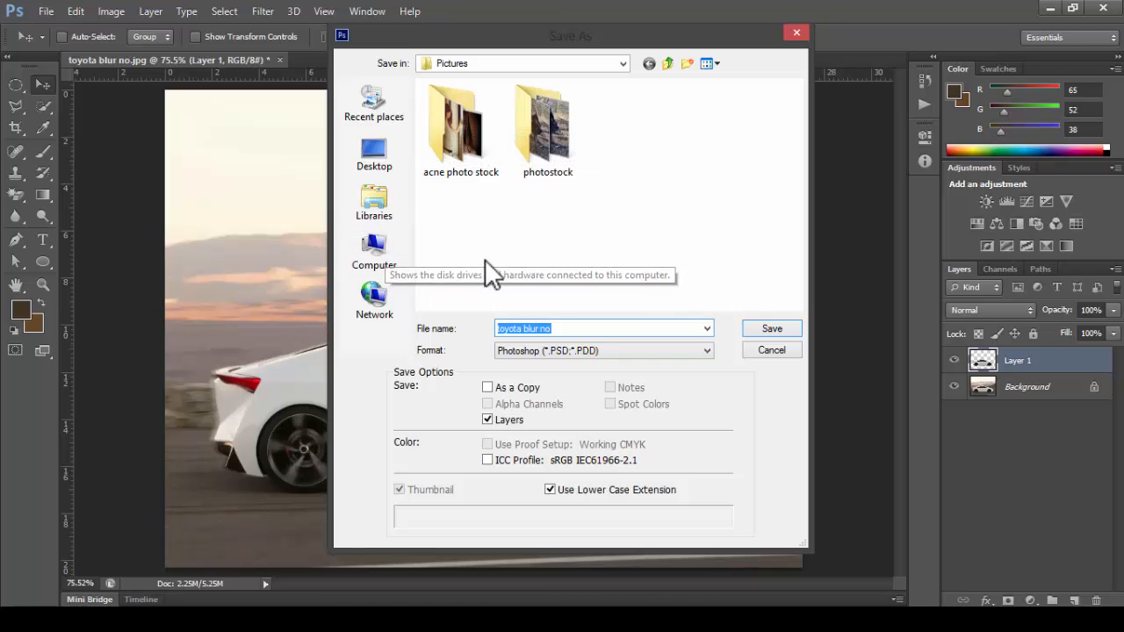
left_click(370, 158)
left_click(689, 260)
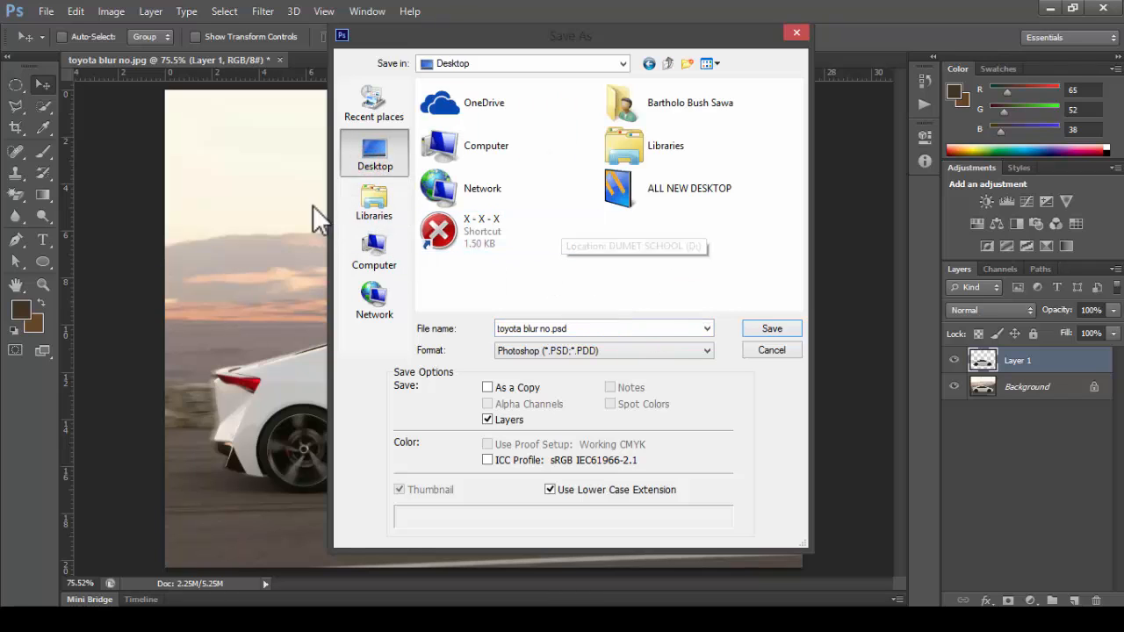
left_click(376, 208)
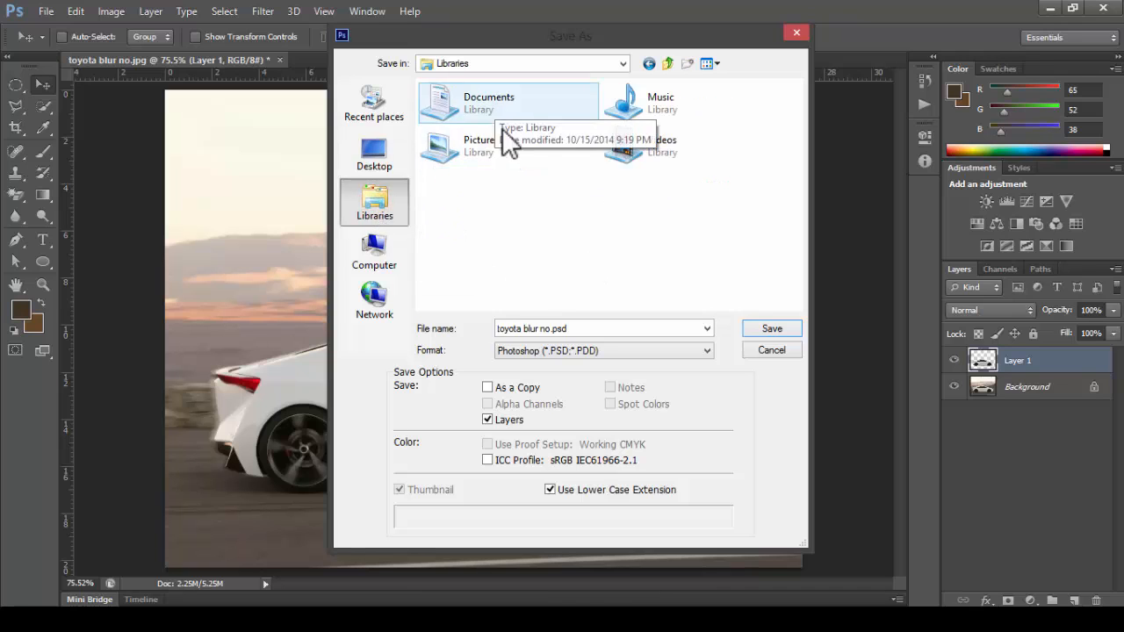
left_click(641, 351)
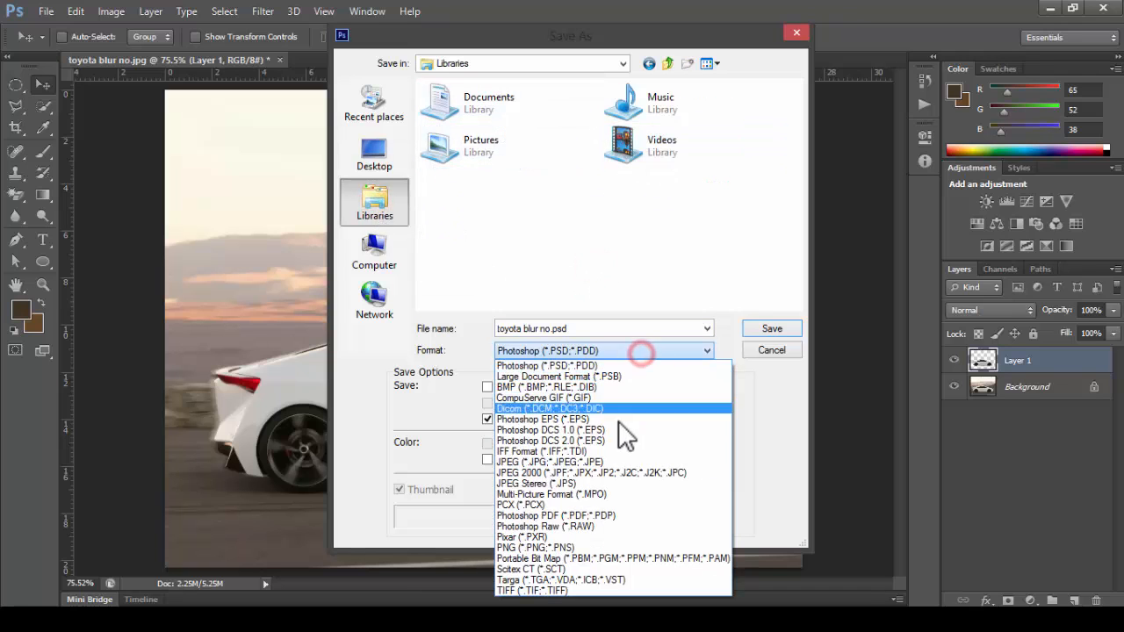
left_click(572, 462)
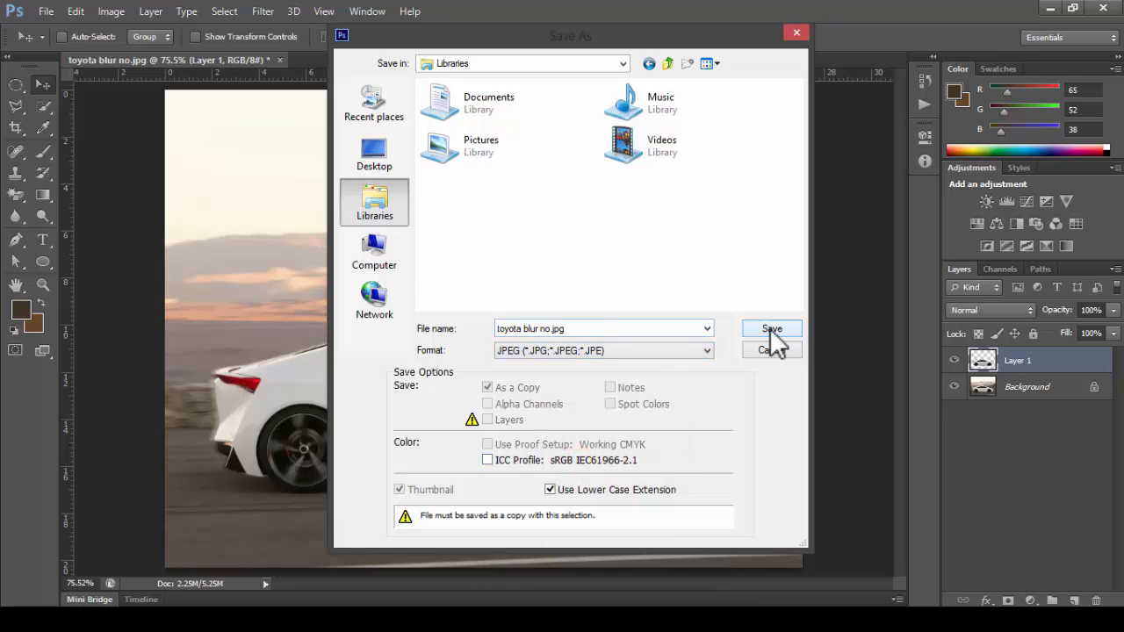
- Rename the file as toyota blur.jpg and try to save it directly in Libraries
left_click(551, 328)
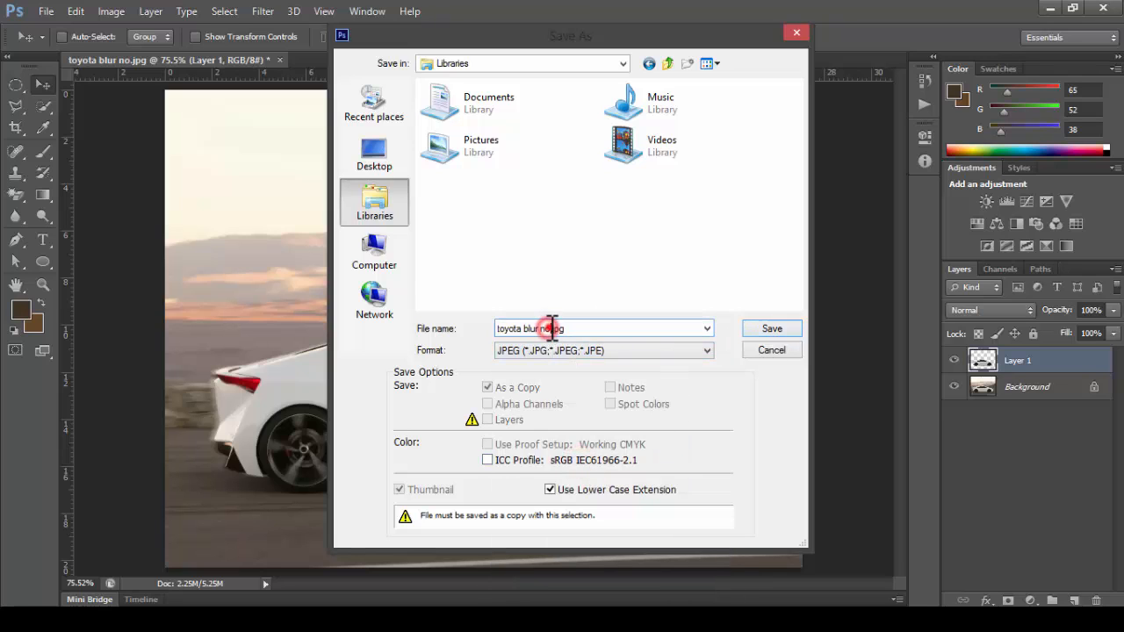
key("BackSpace")
key("BackSpace")
key("BackSpace")
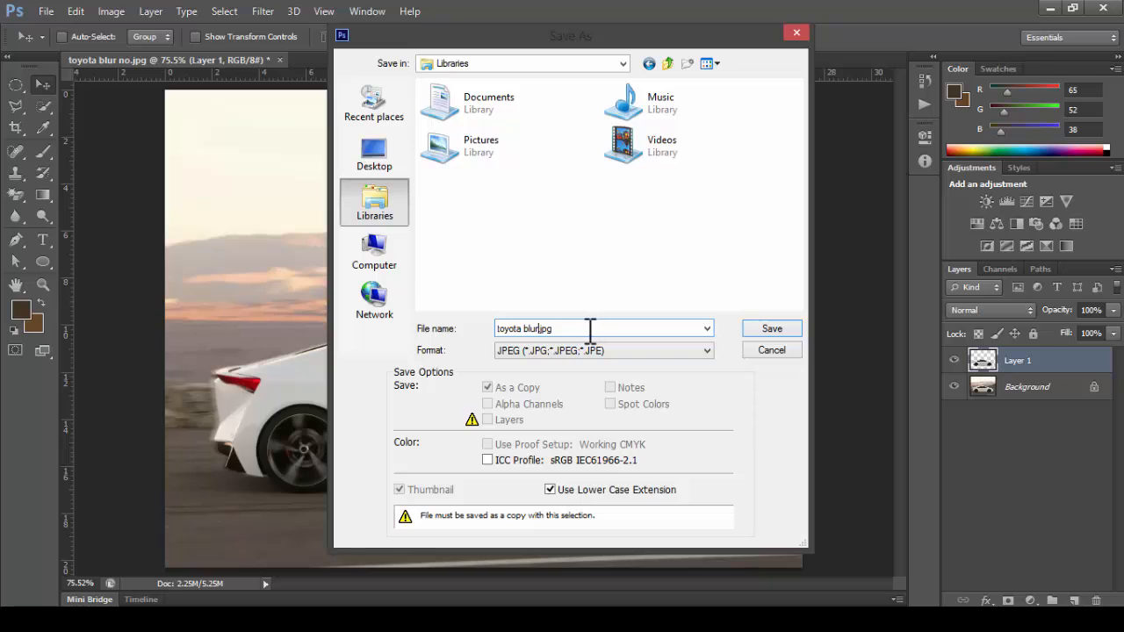
left_click(772, 330)
left_click(669, 314)
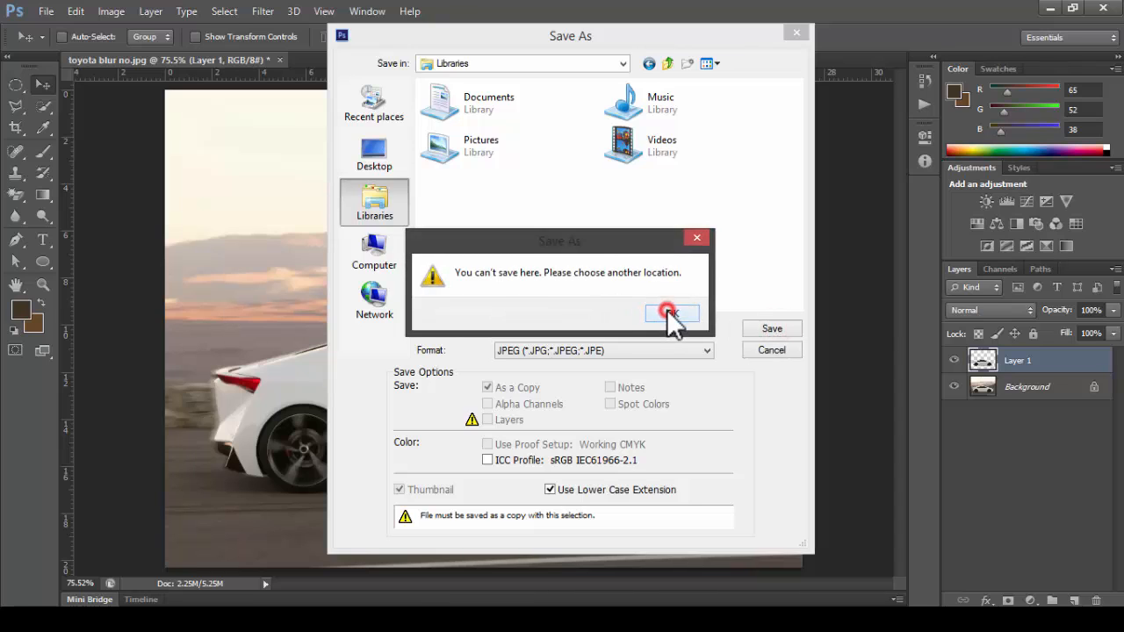
- Save the JPEG copy in the Pictures library at Maximum quality 12 with the Baseline ("Standard") format option
double_click(480, 140)
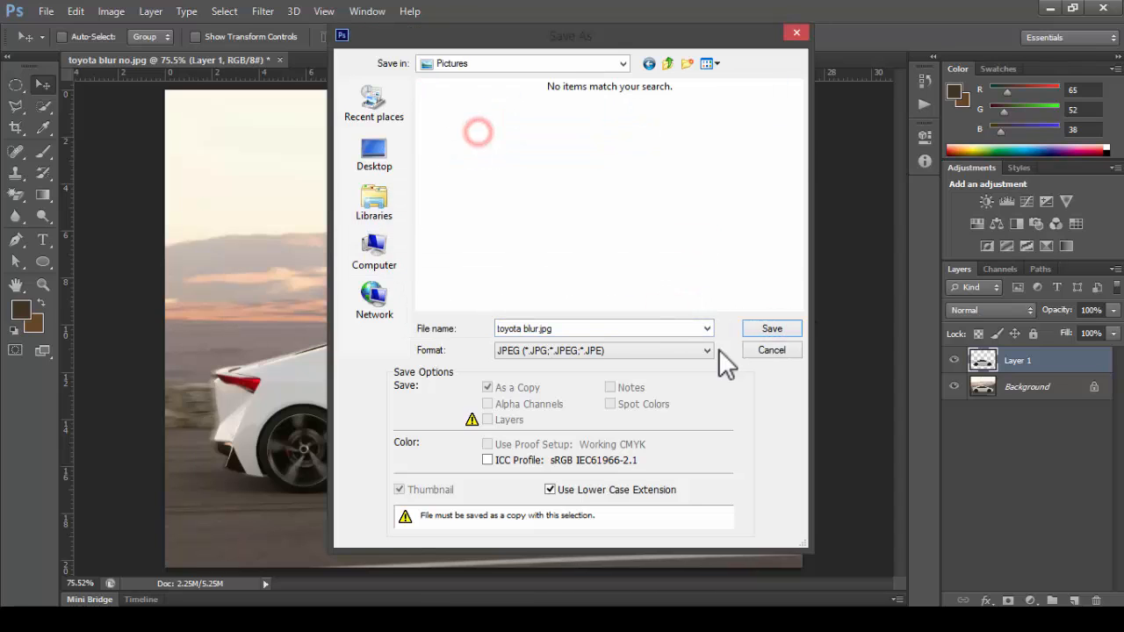
left_click(772, 328)
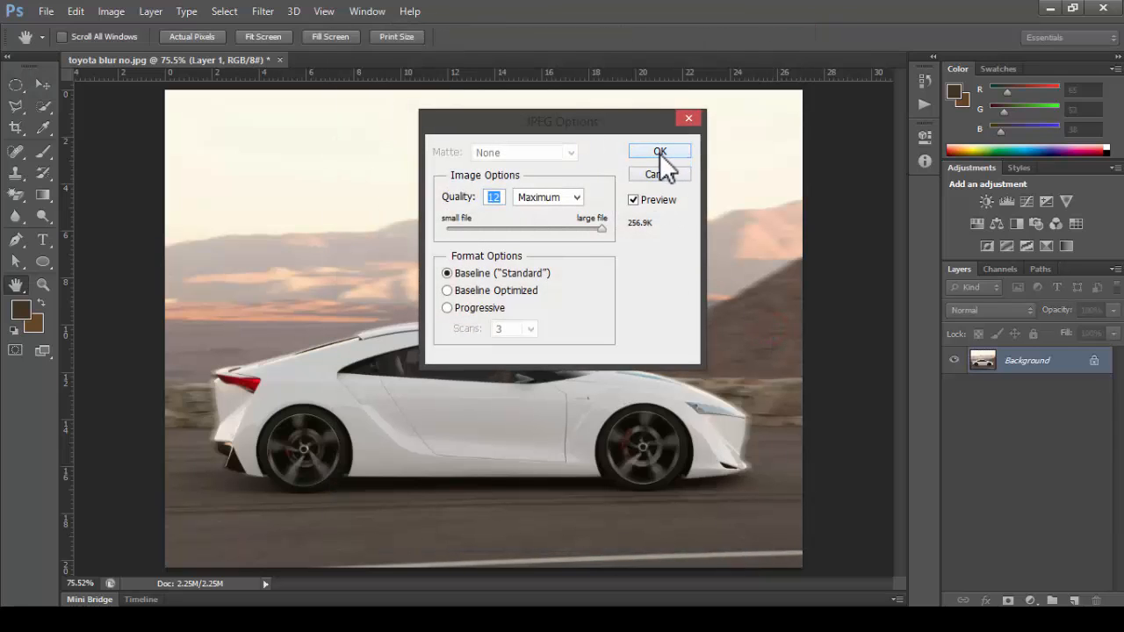
left_click(663, 153)
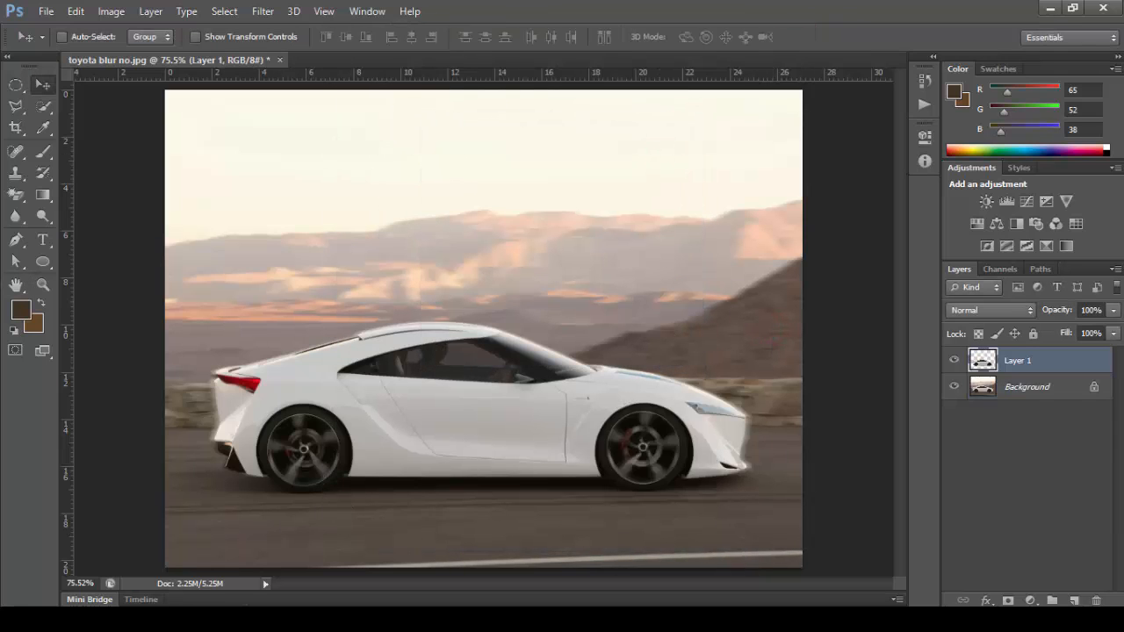
- Switch to File Explorer, find the exported toyota blur image in the Pictures folder, and open it for viewing
left_click(180, 618)
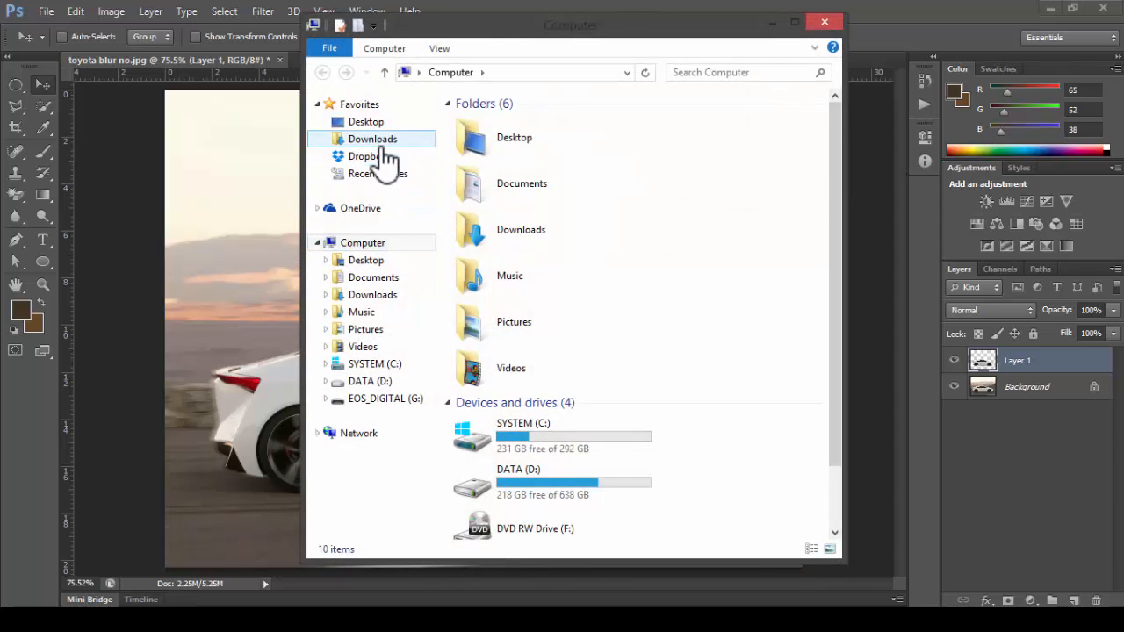
left_click(366, 279)
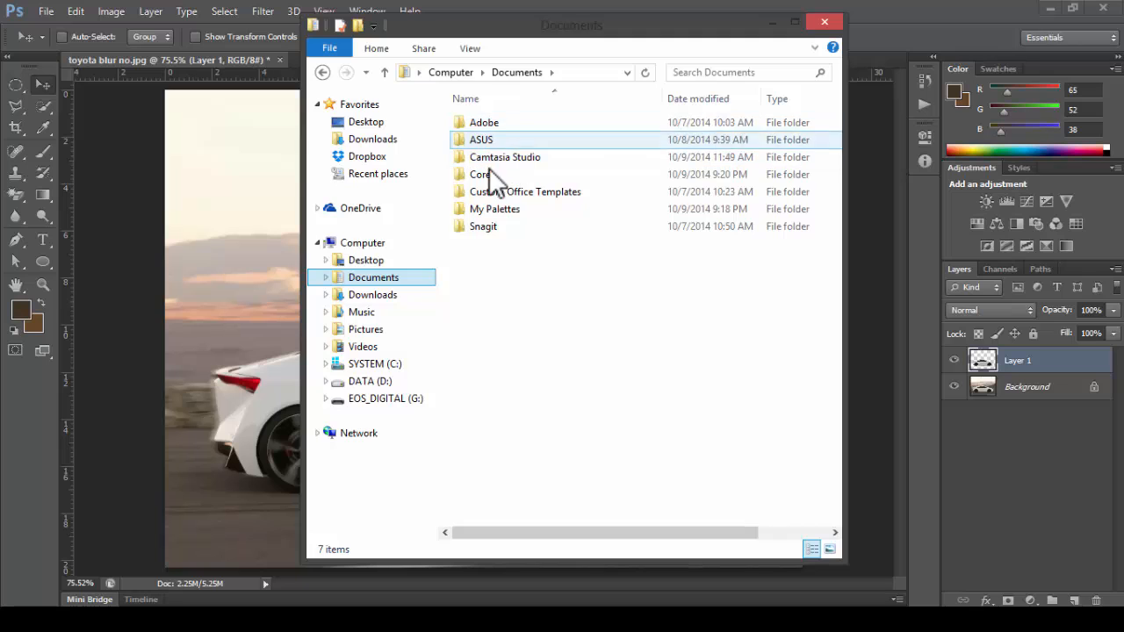
left_click(386, 294)
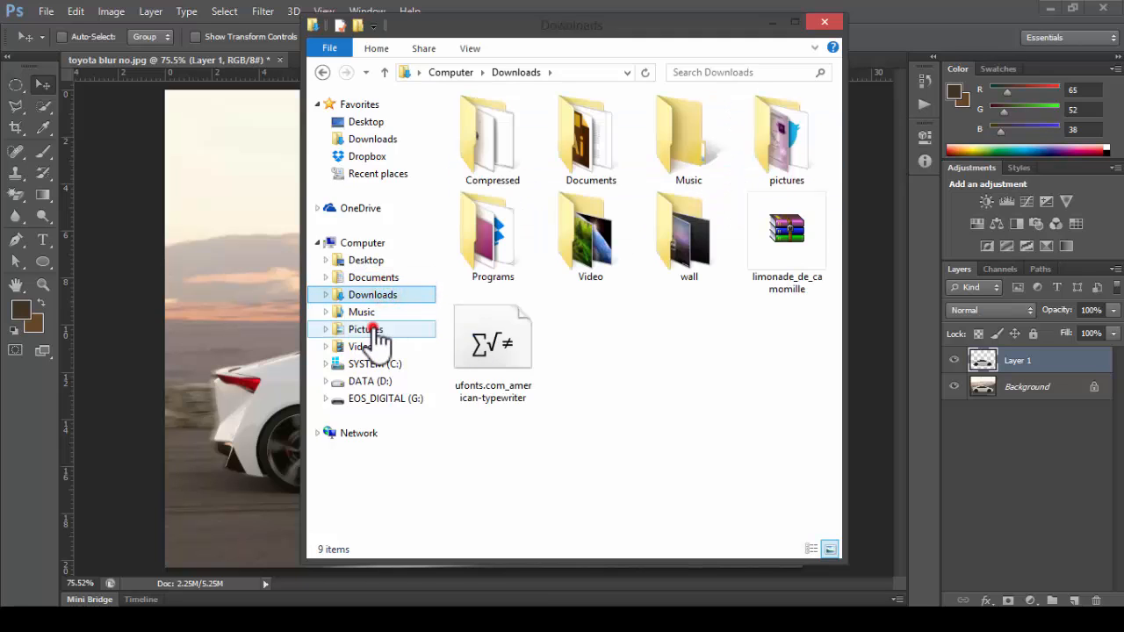
left_click(373, 329)
left_click(555, 299)
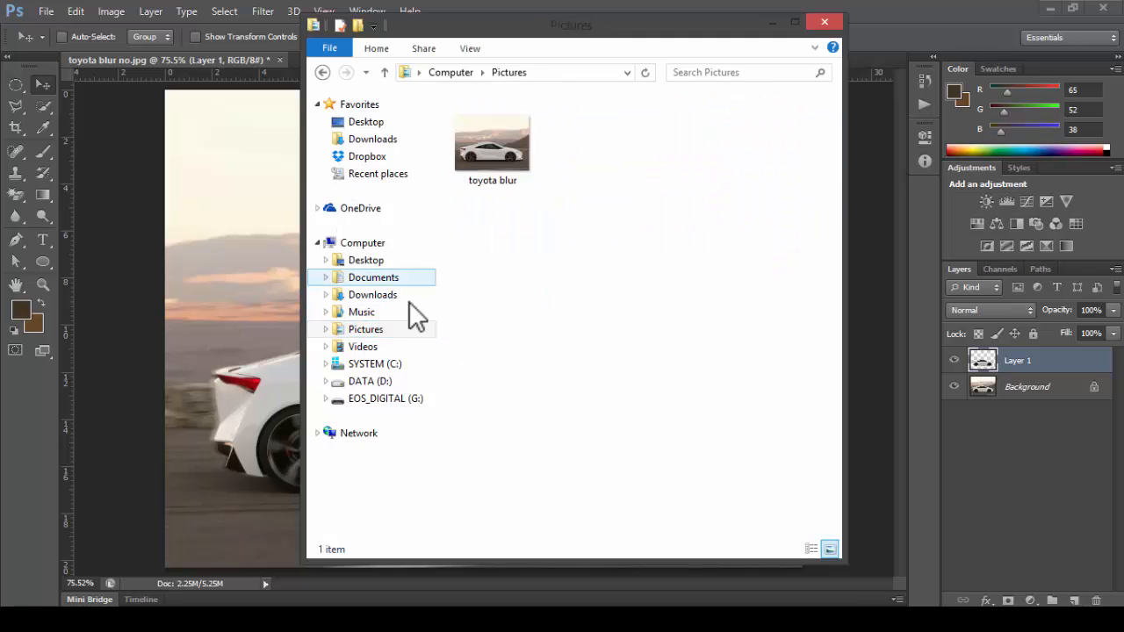
left_click(384, 337)
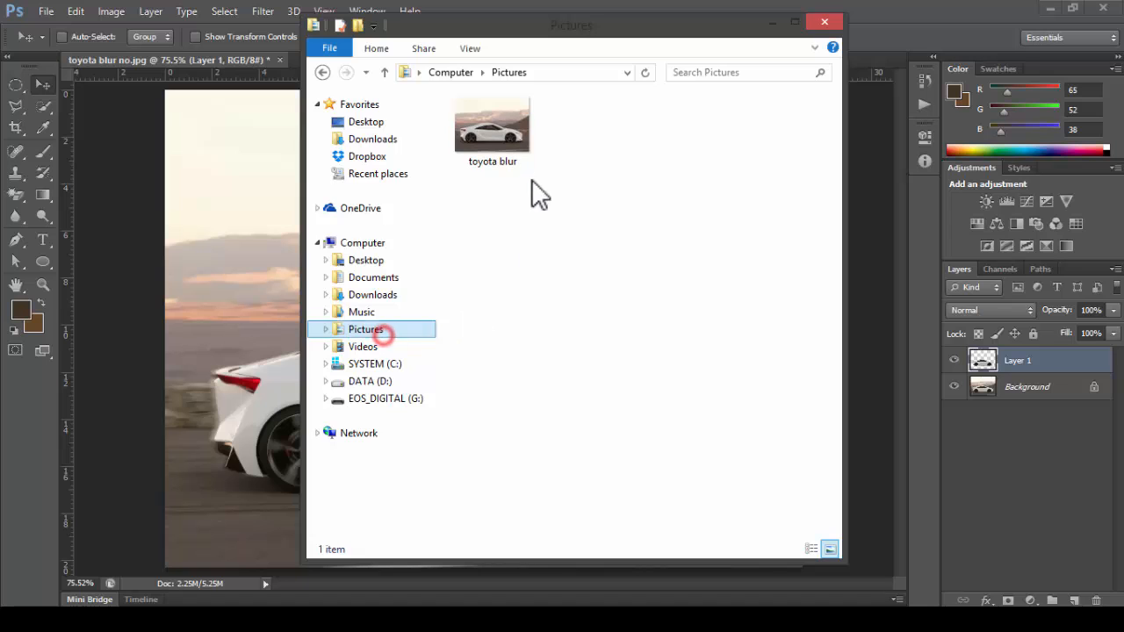
double_click(493, 132)
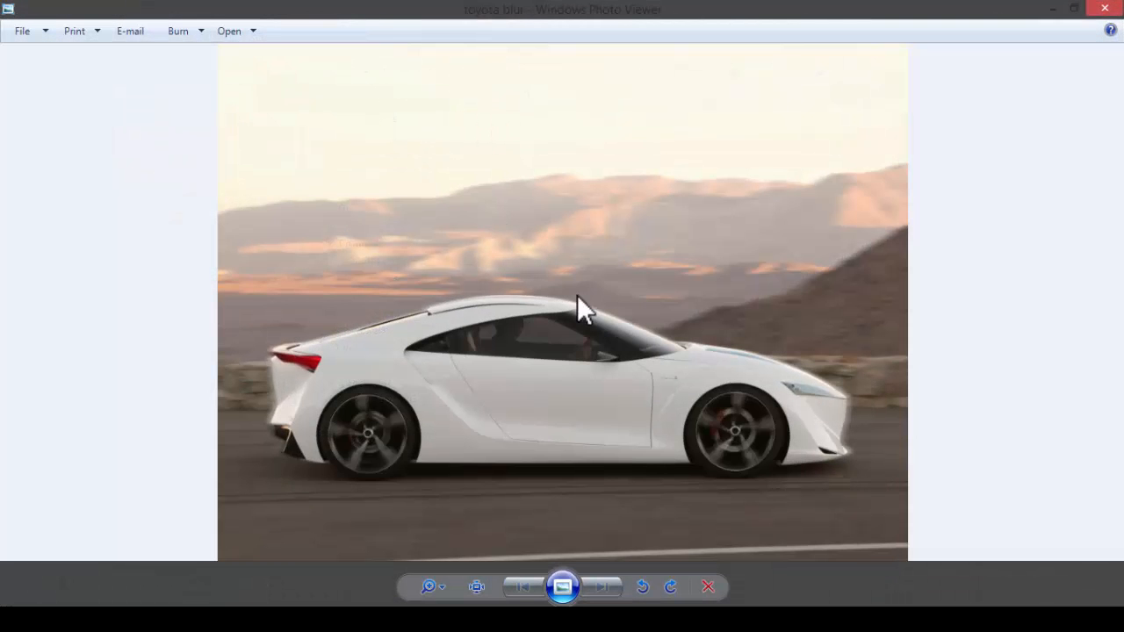